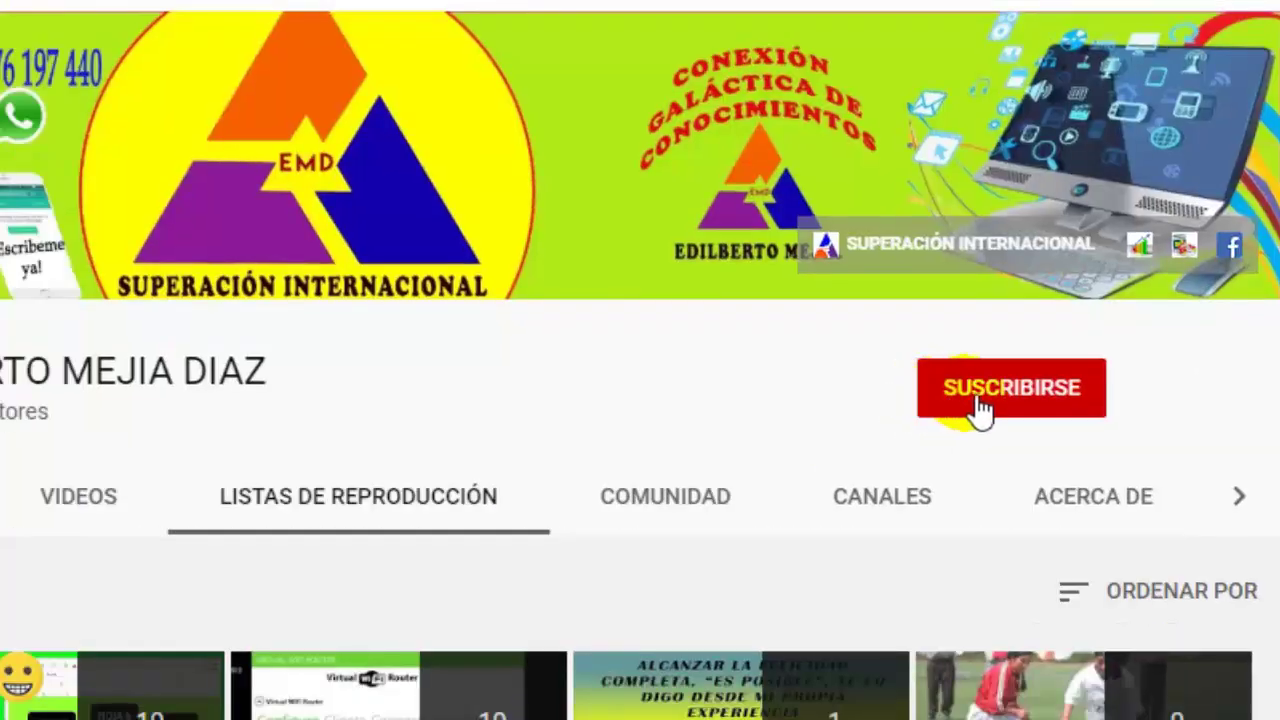
Set the channel's notification bell to Todos for all new uploads.
{"action": "left_click", "coordinate": [1084, 395]}
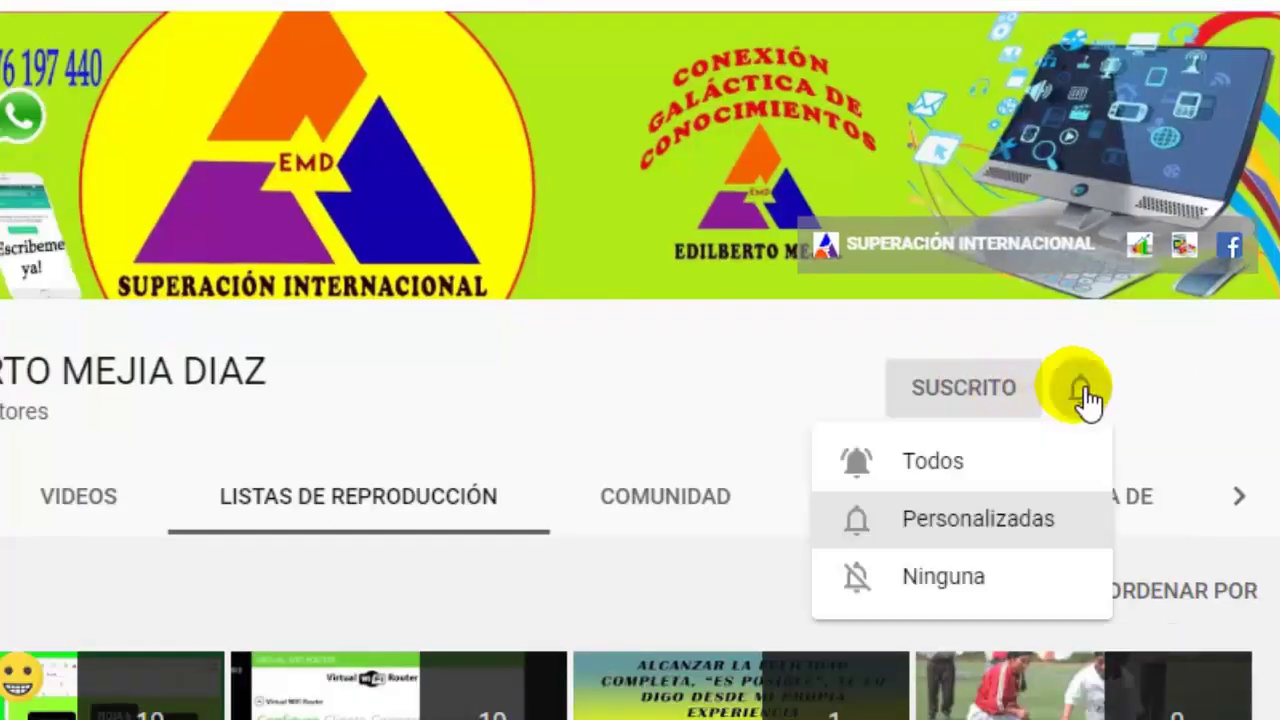
{"action": "left_click", "coordinate": [960, 466]}
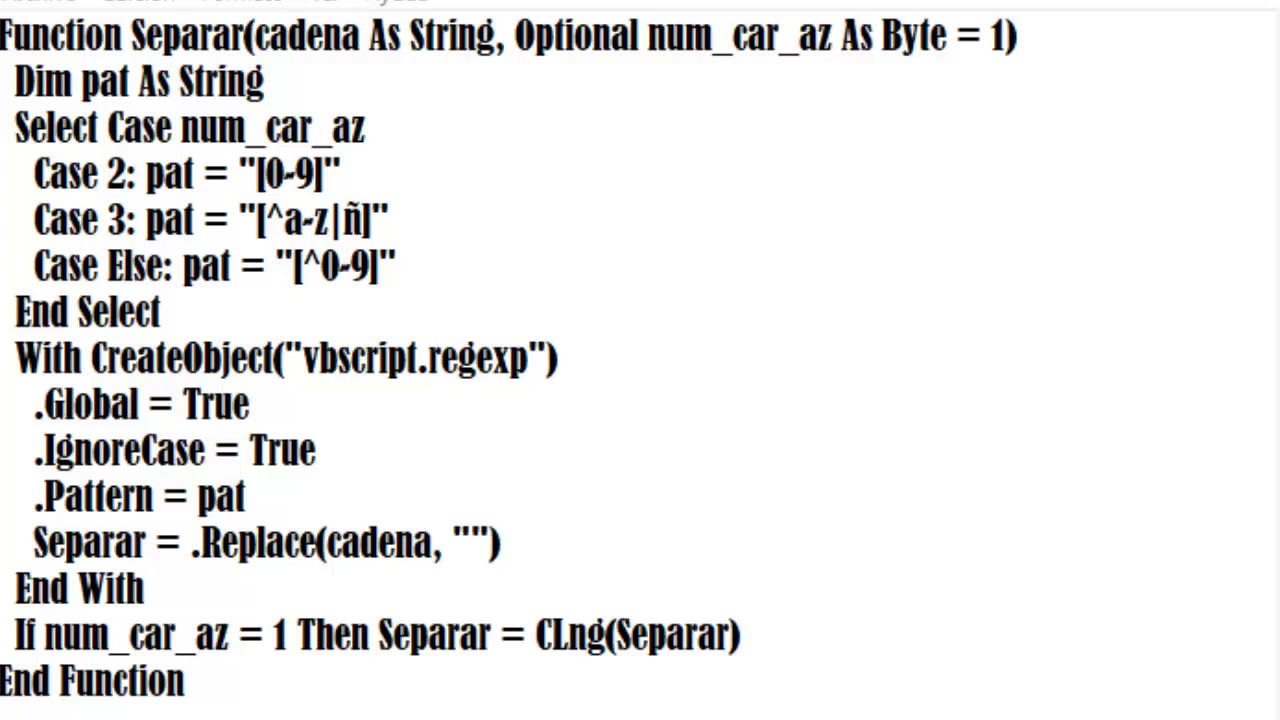
Select the Separar function code in Notepad and launch Excel from the desktop shortcut.
{"action": "mouse_move", "coordinate": [275, 705]}
{"action": "left_mouse_down"}
{"action": "mouse_move", "coordinate": [212, 655]}
{"action": "mouse_move", "coordinate": [280, 263]}
{"action": "mouse_move", "coordinate": [5, 35]}
{"action": "left_mouse_up"}
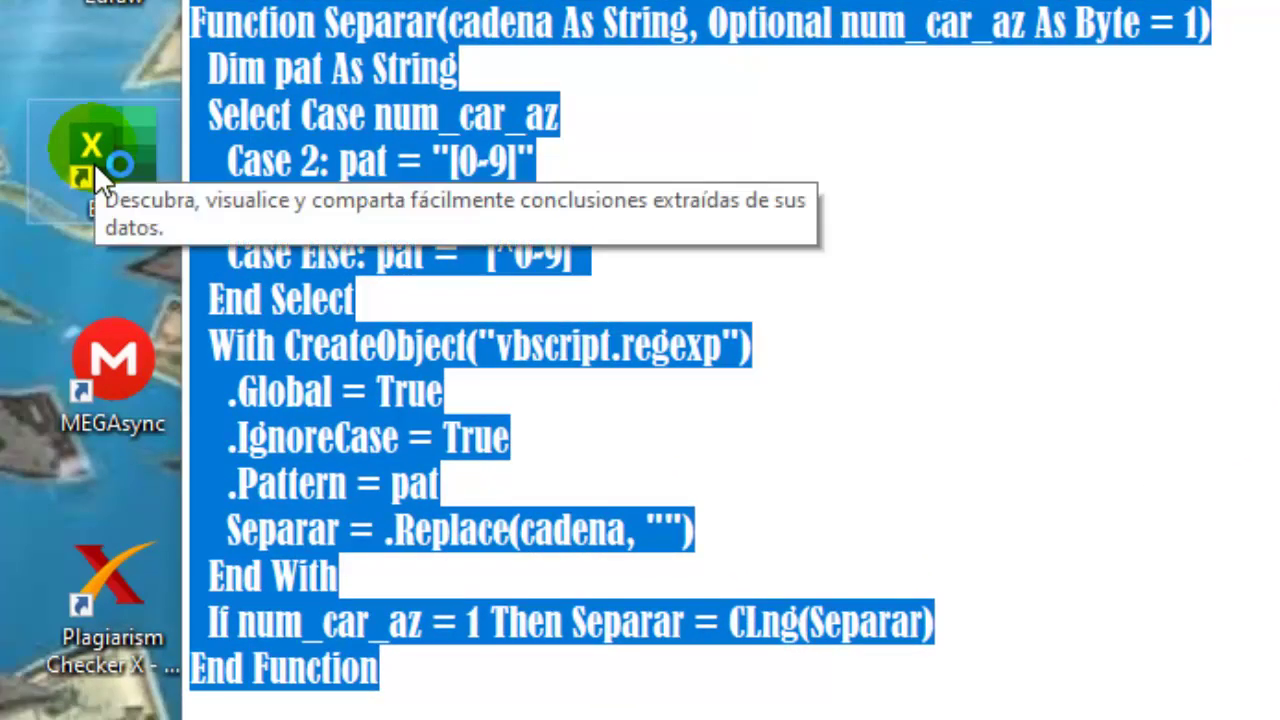
{"action": "double_click", "coordinate": [94, 162]}
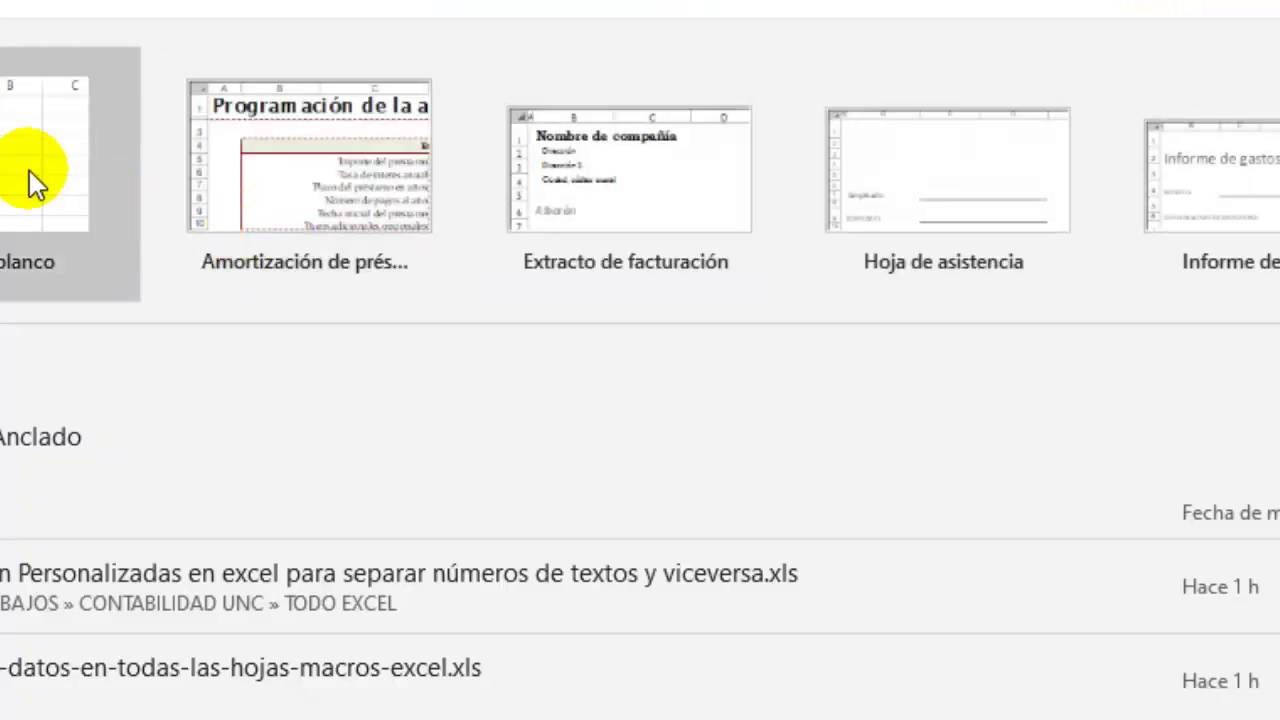
Create blank workbook Libro1 and confirm Programador is checked under Personalizar cinta de opciones.
{"action": "left_click", "coordinate": [29, 180]}
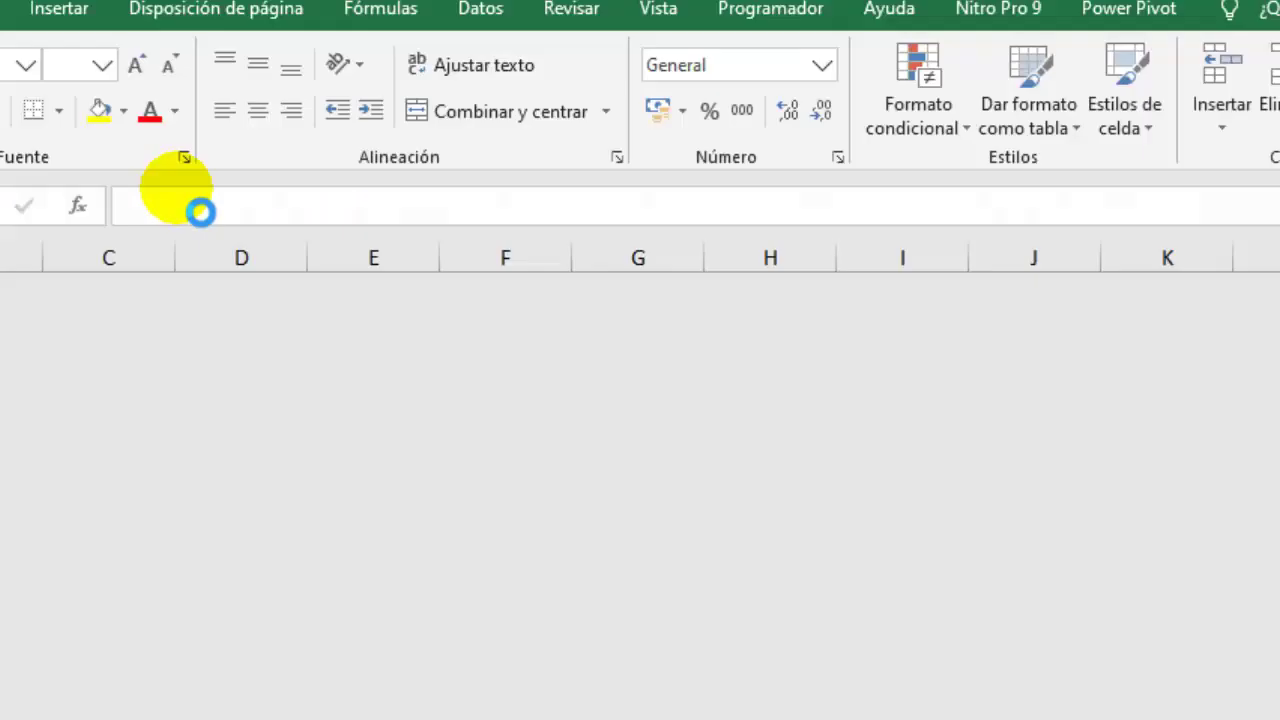
{"action": "left_click", "coordinate": [870, 64]}
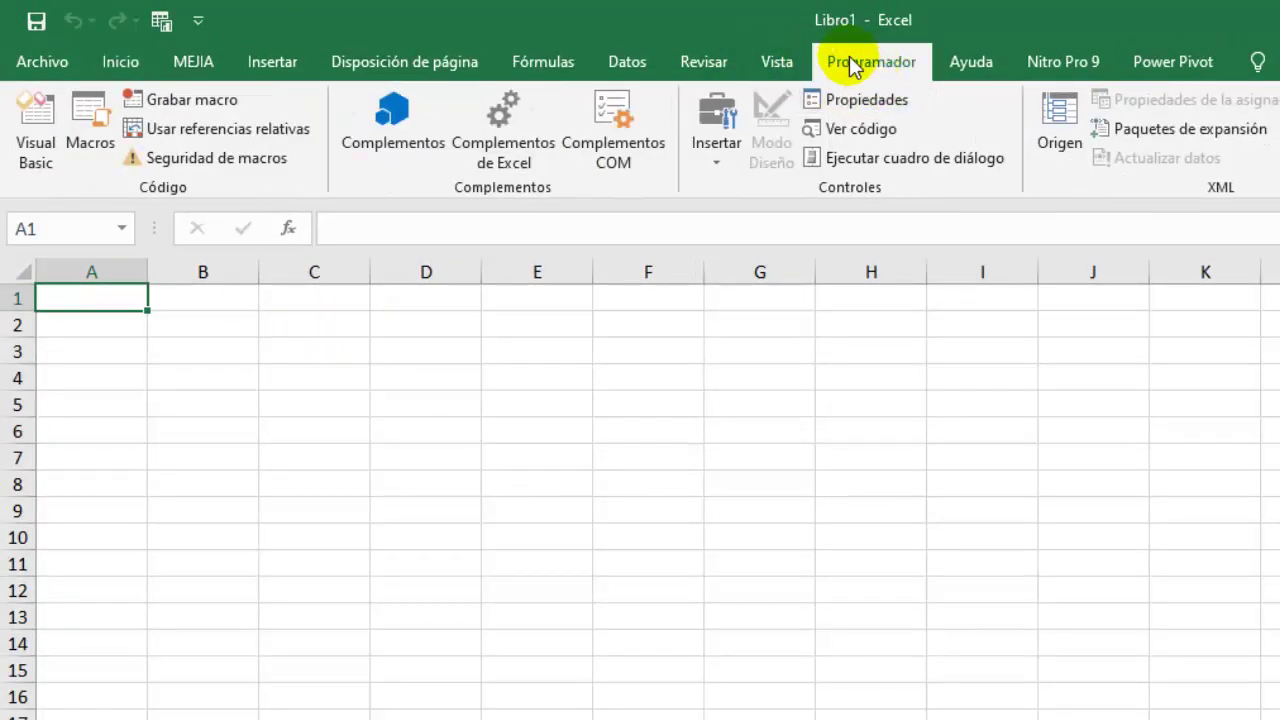
{"action": "left_click", "coordinate": [57, 61]}
{"action": "left_click", "coordinate": [57, 64]}
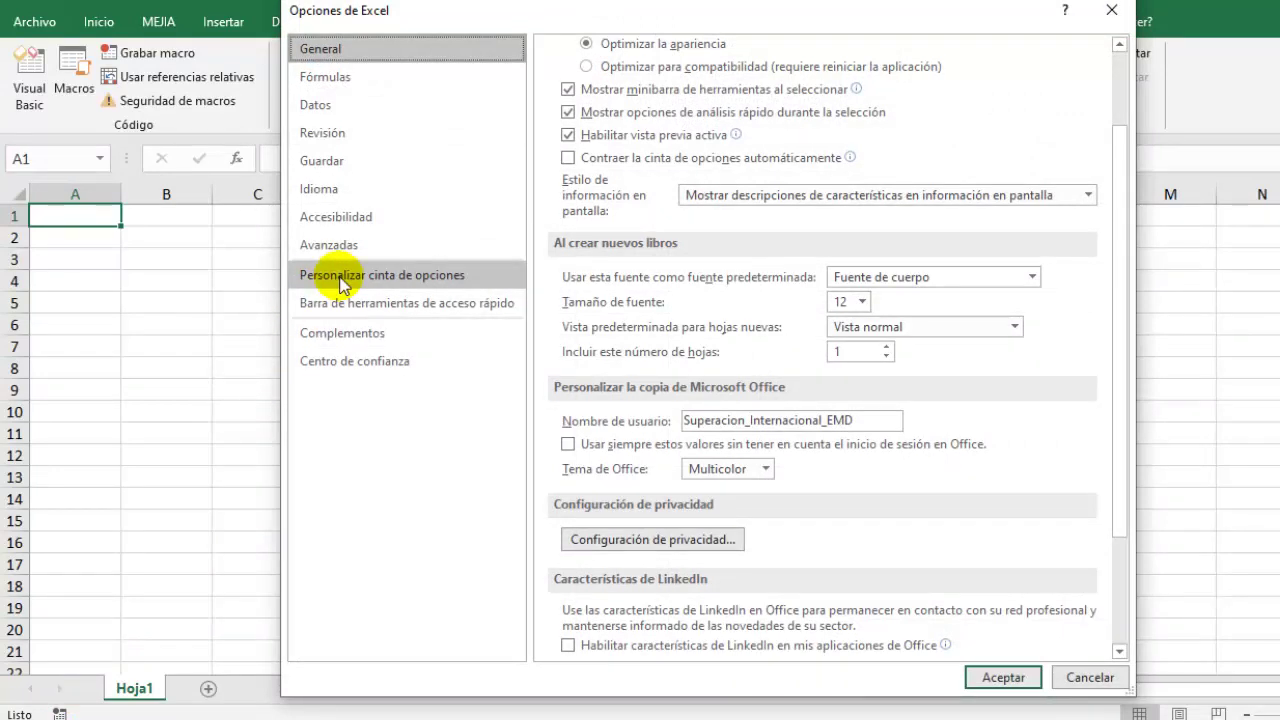
{"action": "left_click", "coordinate": [340, 280]}
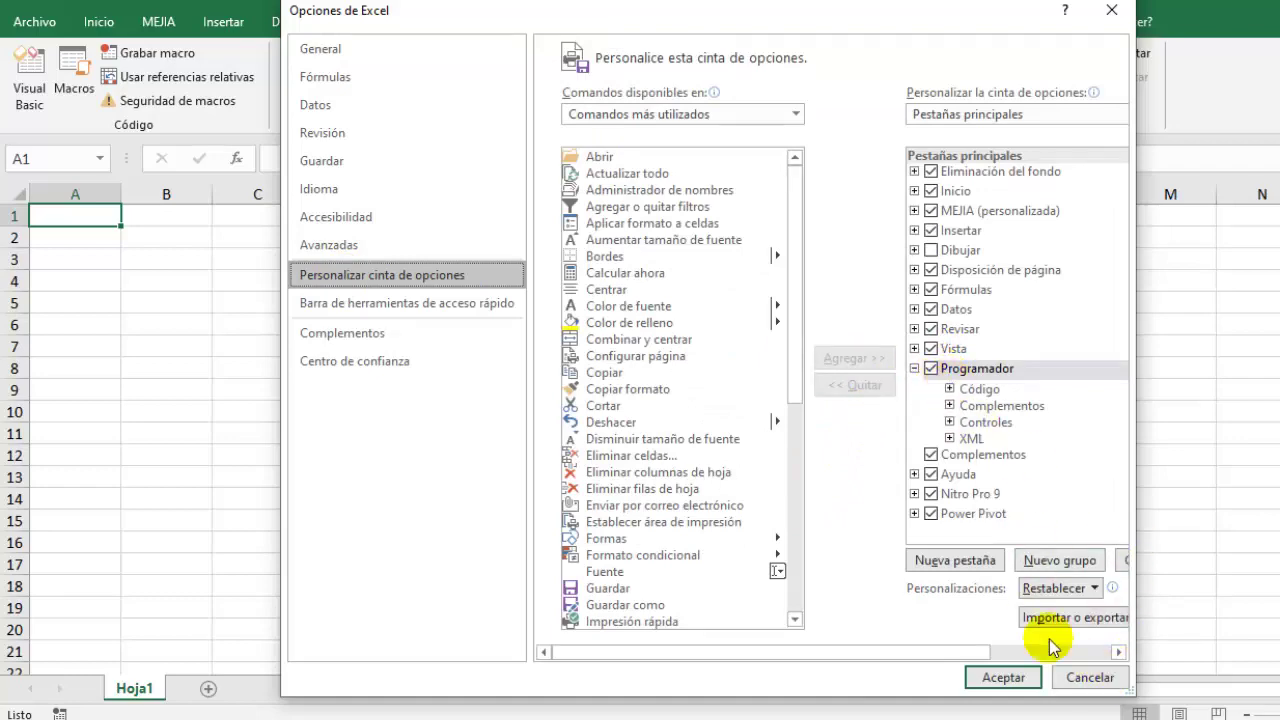
{"action": "left_click", "coordinate": [1088, 677]}
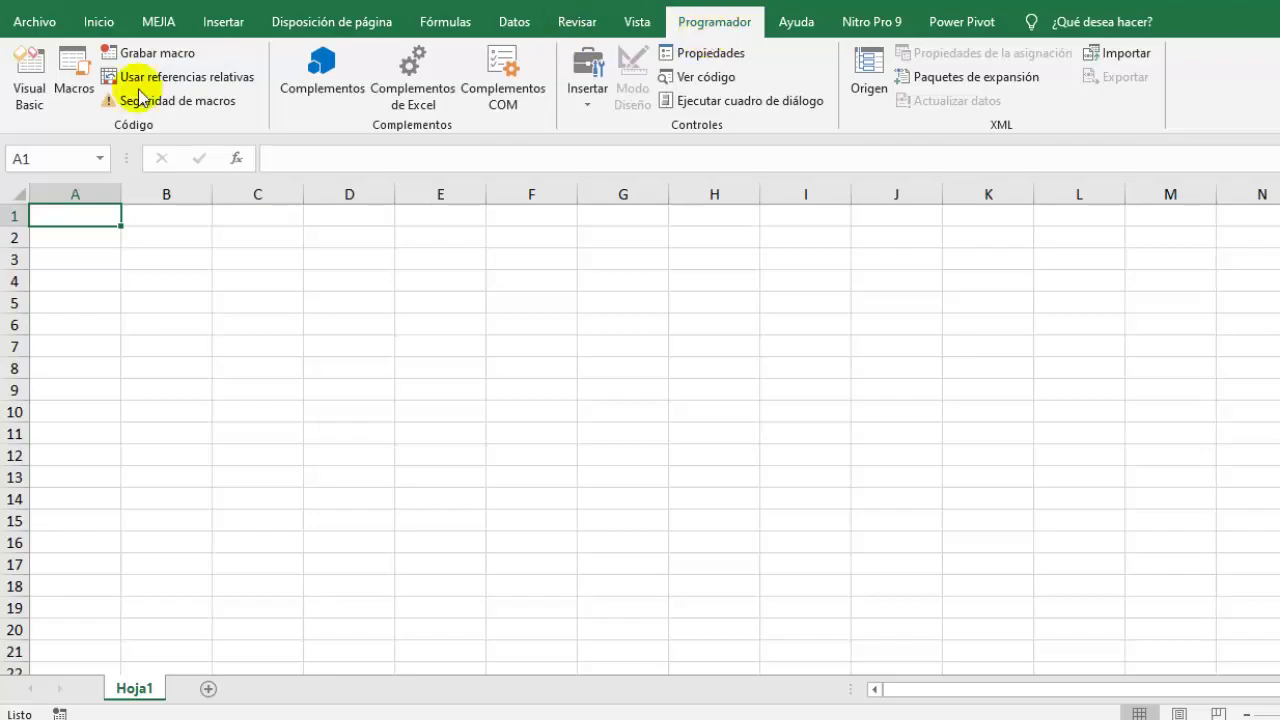
Open the Visual Basic editor and insert a new module, Módulo1.
{"action": "left_click", "coordinate": [25, 75]}
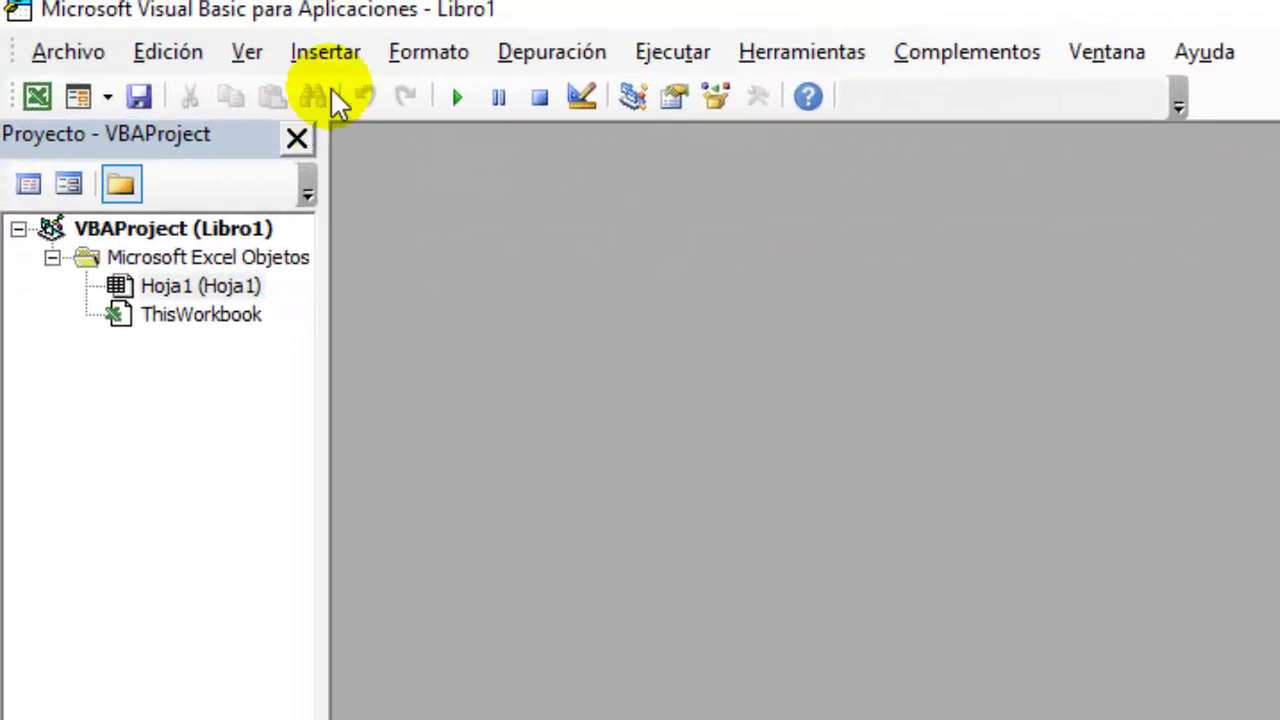
{"action": "left_click", "coordinate": [325, 52]}
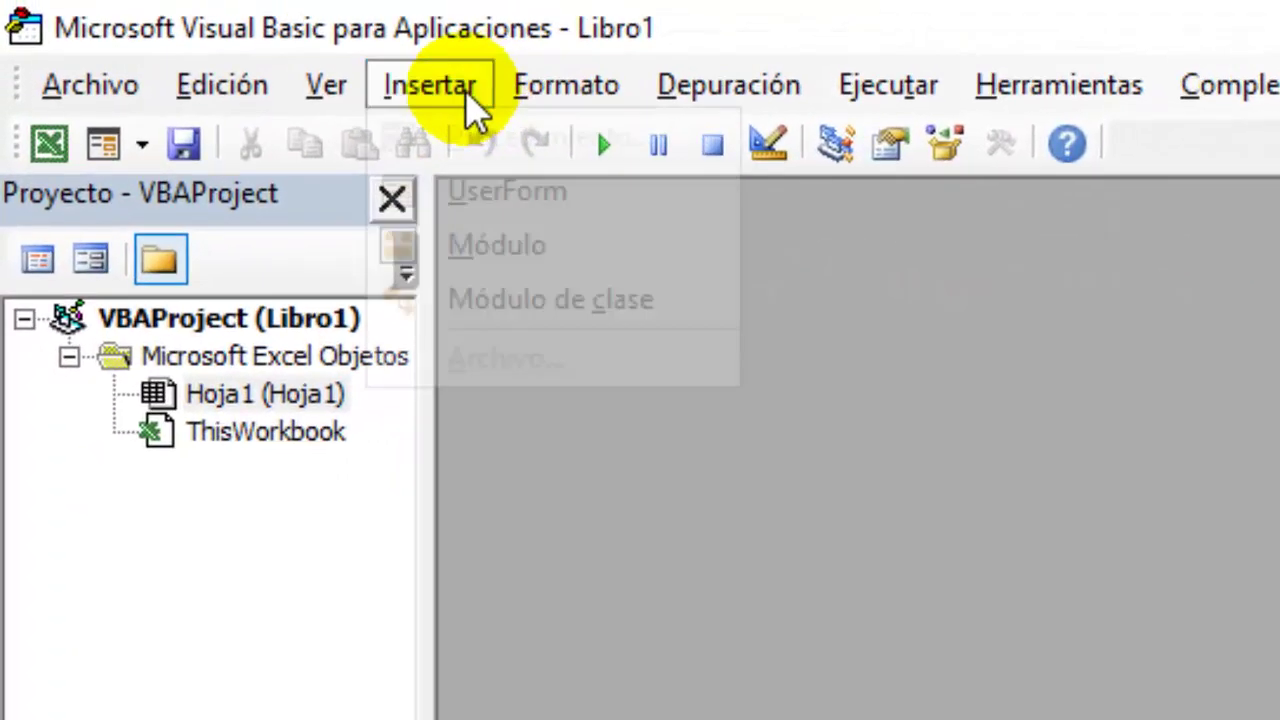
{"action": "left_click", "coordinate": [523, 277]}
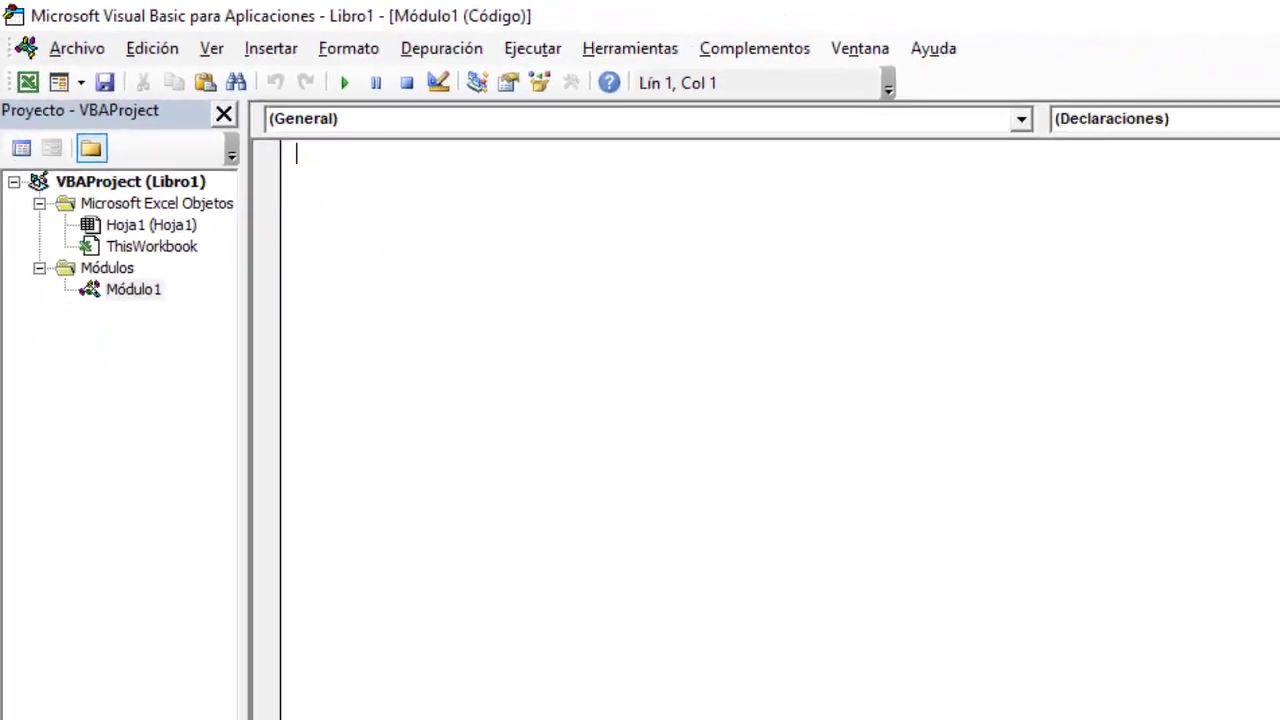
Copy the Separar function from Notepad and paste it into Módulo1.
{"action": "key", "text": "alt+Tab"}
{"action": "left_click_drag", "start_coordinate": [730, 645], "coordinate": [490, 100]}
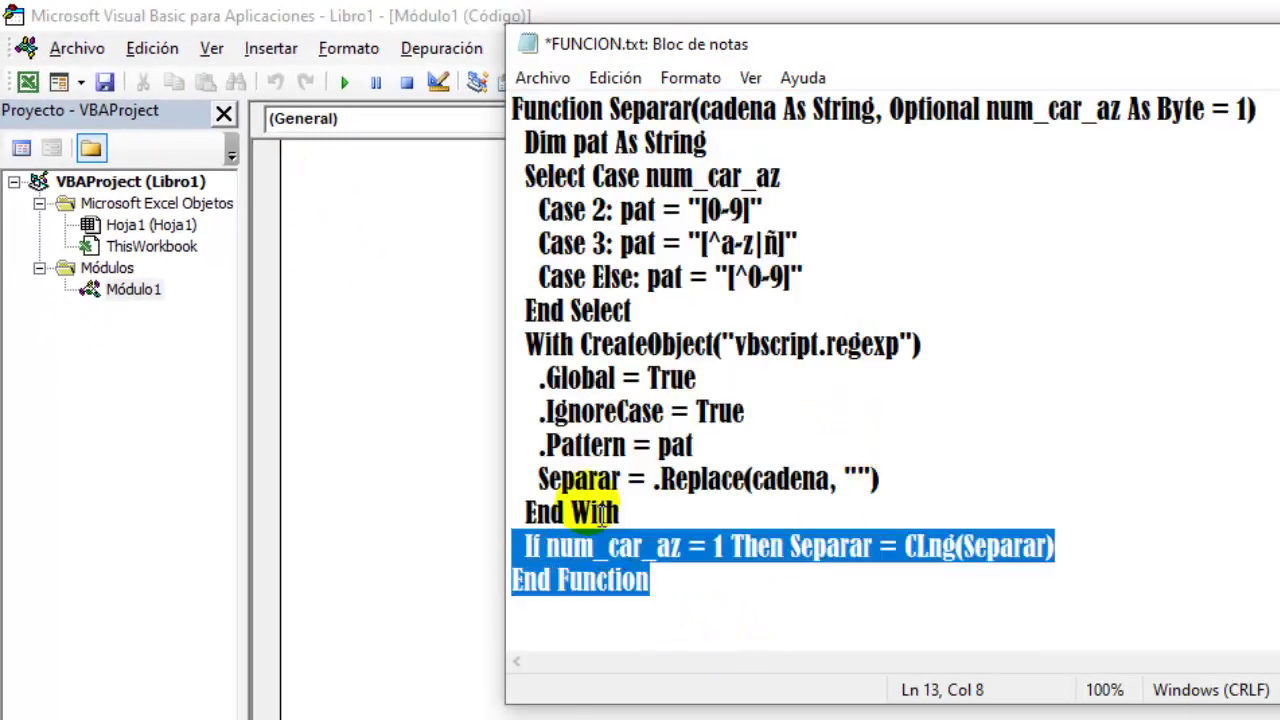
{"action": "key", "text": "ctrl+c"}
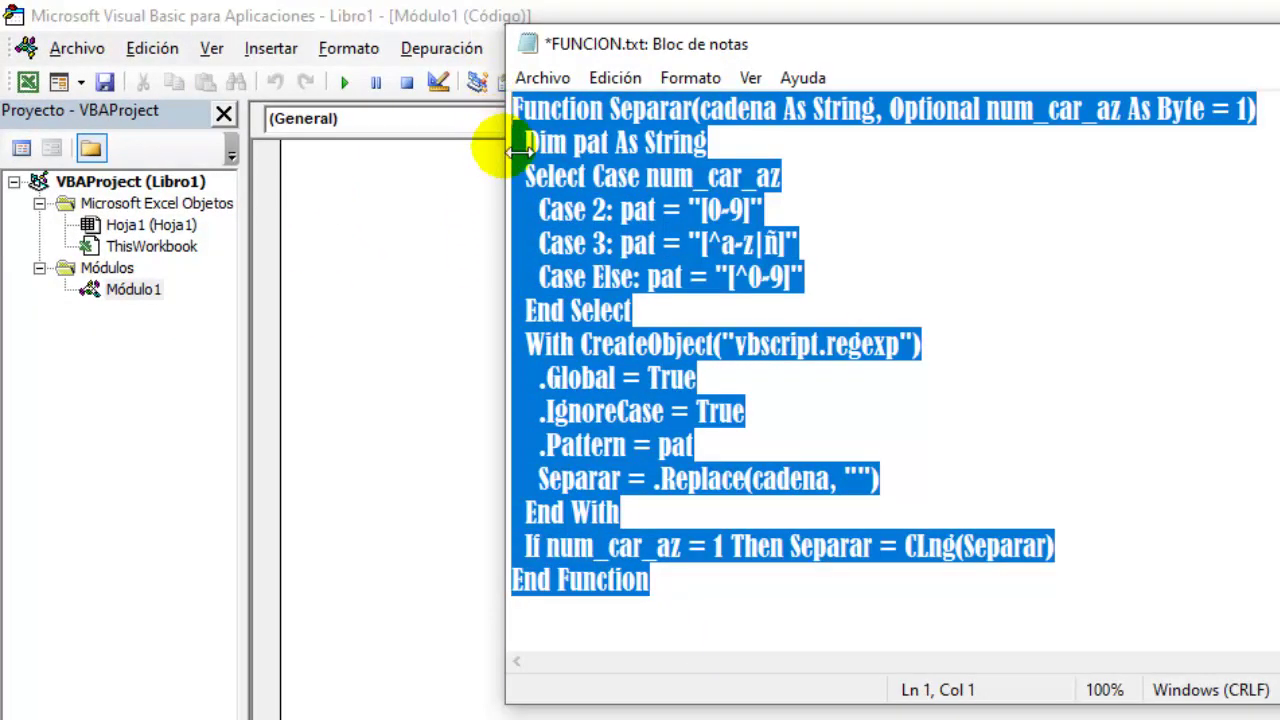
{"action": "left_click", "coordinate": [414, 206]}
{"action": "key", "text": "ctrl+v"}
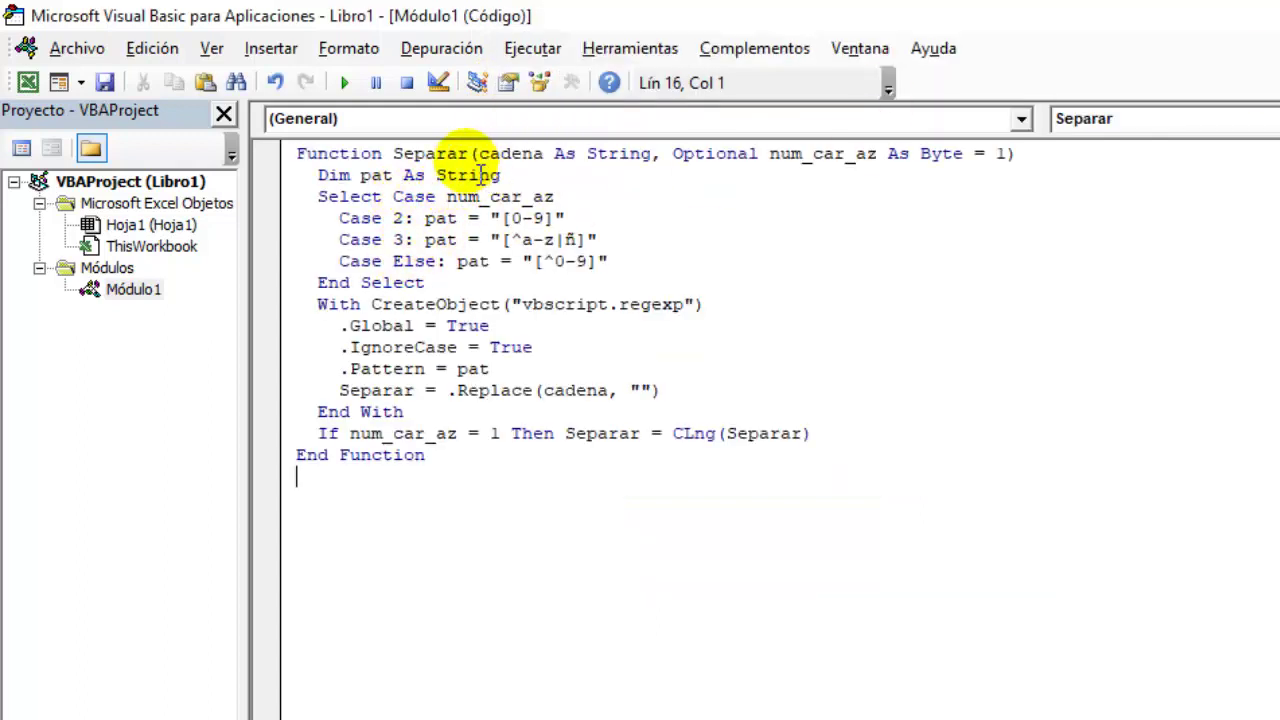
{"action": "left_click_drag", "start_coordinate": [467, 153], "coordinate": [412, 155]}
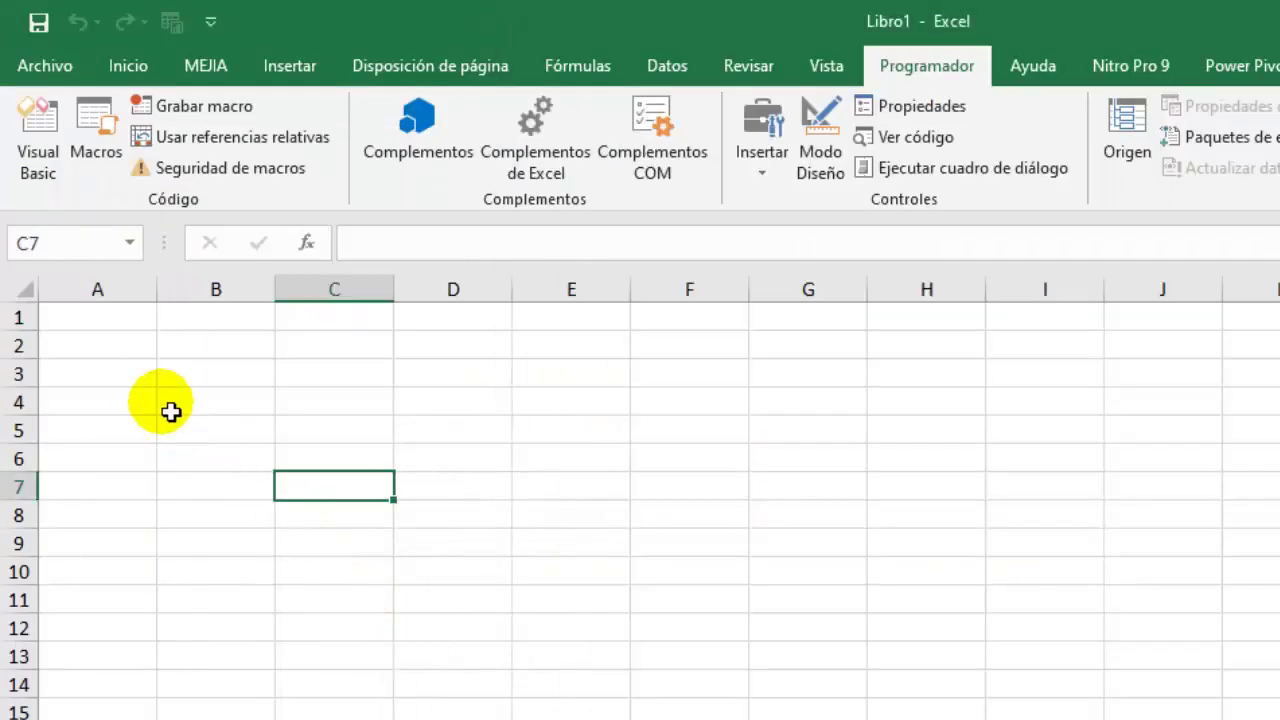
Enter =separar(A3,B3) in C3, setting Cadena to A3 and Num_car_az to B3.
{"action": "left_click", "coordinate": [150, 380]}
{"action": "left_click", "coordinate": [365, 382]}
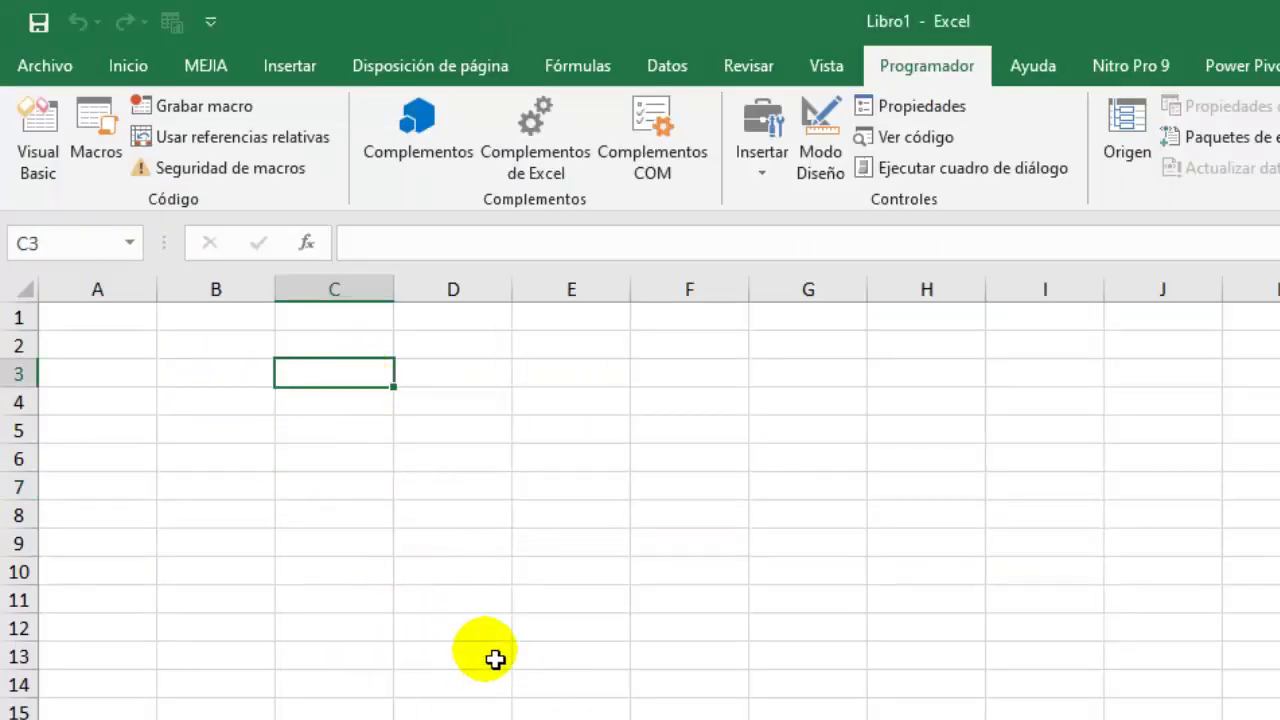
{"action": "type", "text": "=s"}
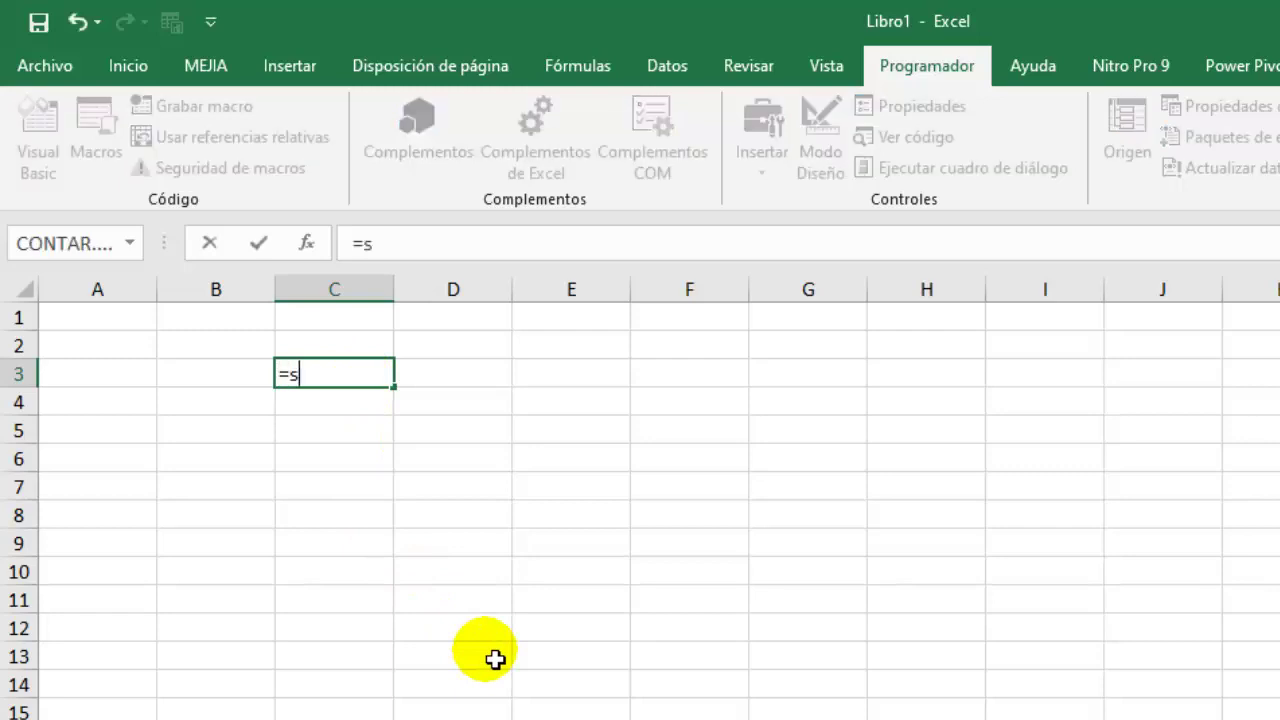
{"action": "type", "text": "eparar"}
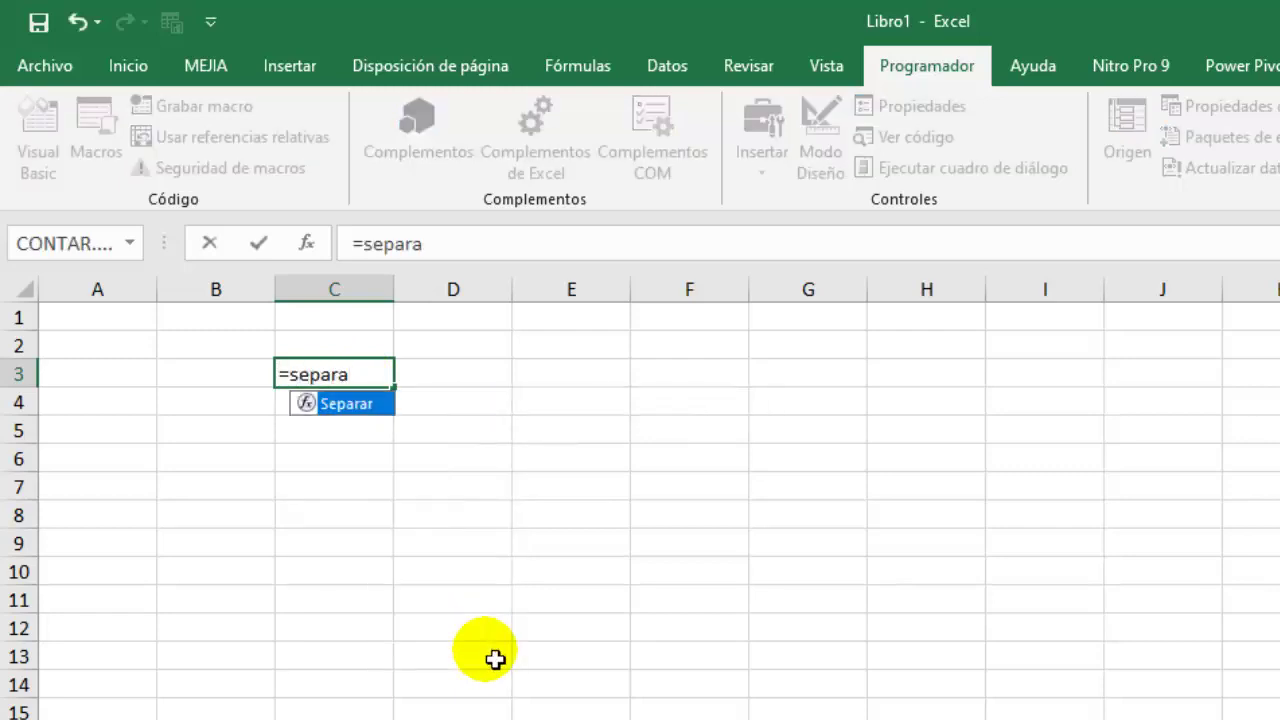
{"action": "double_click", "coordinate": [318, 402]}
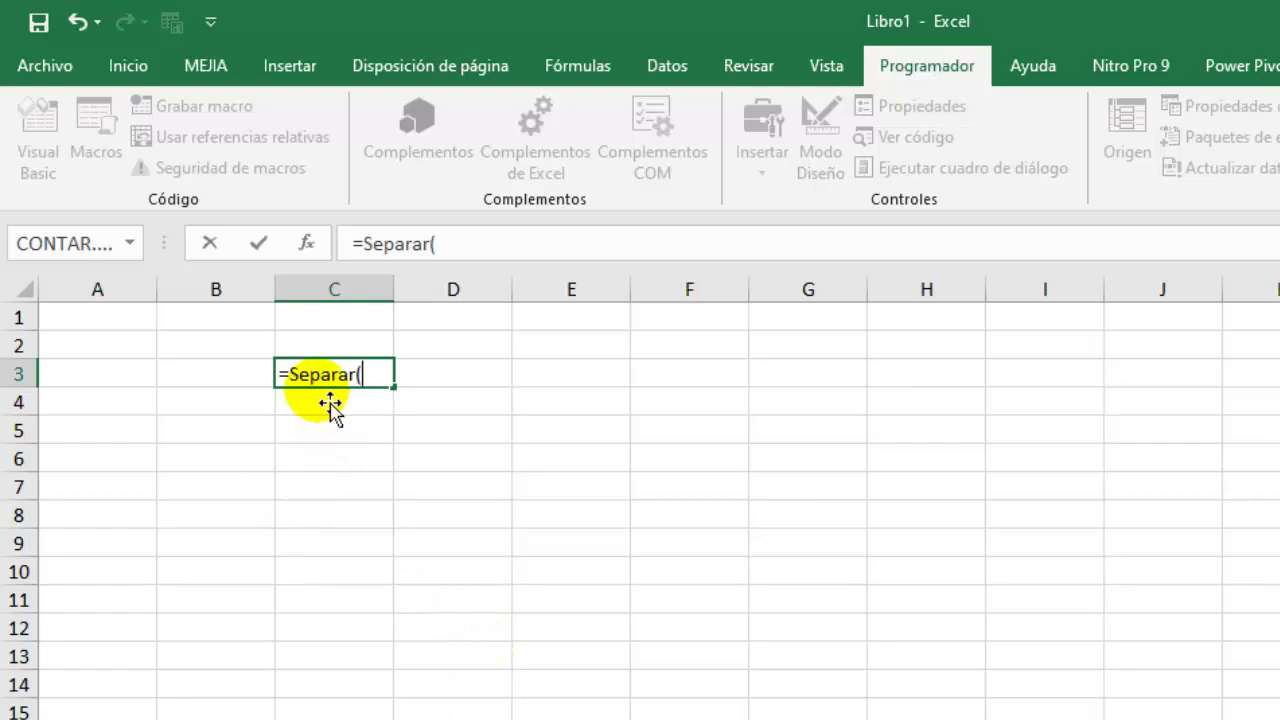
{"action": "left_click", "coordinate": [289, 239]}
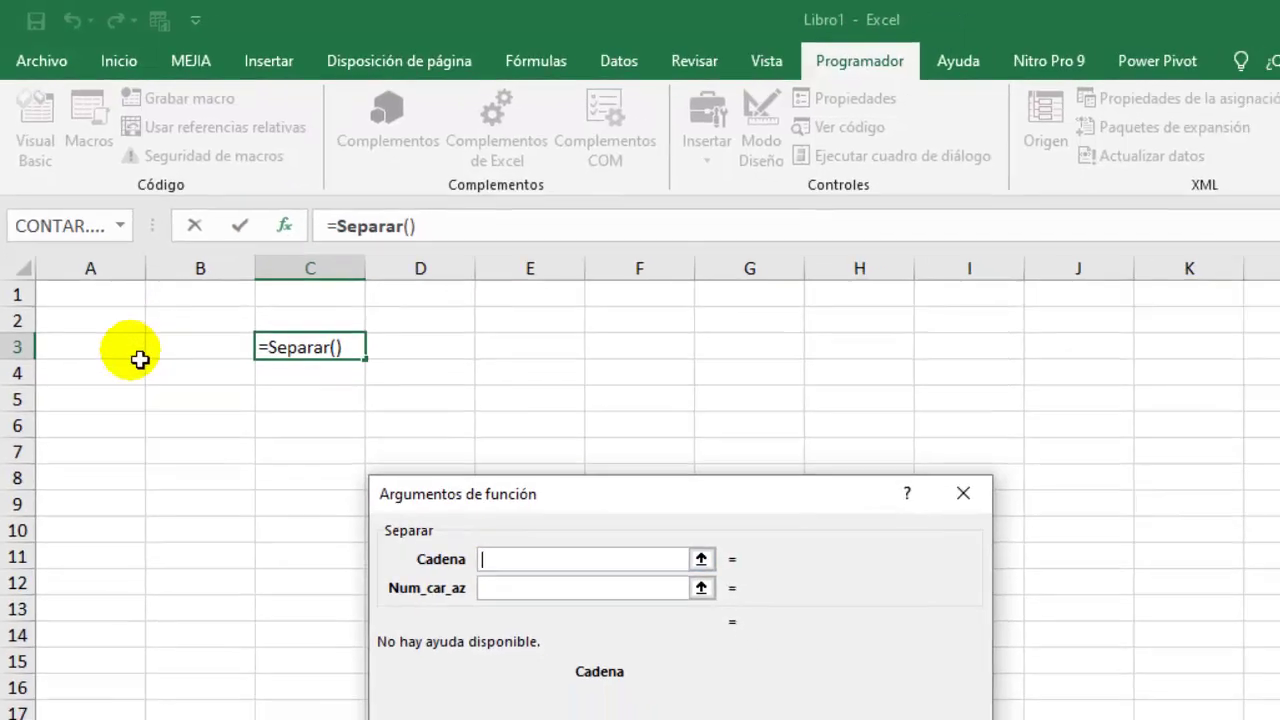
{"action": "left_click", "coordinate": [140, 358]}
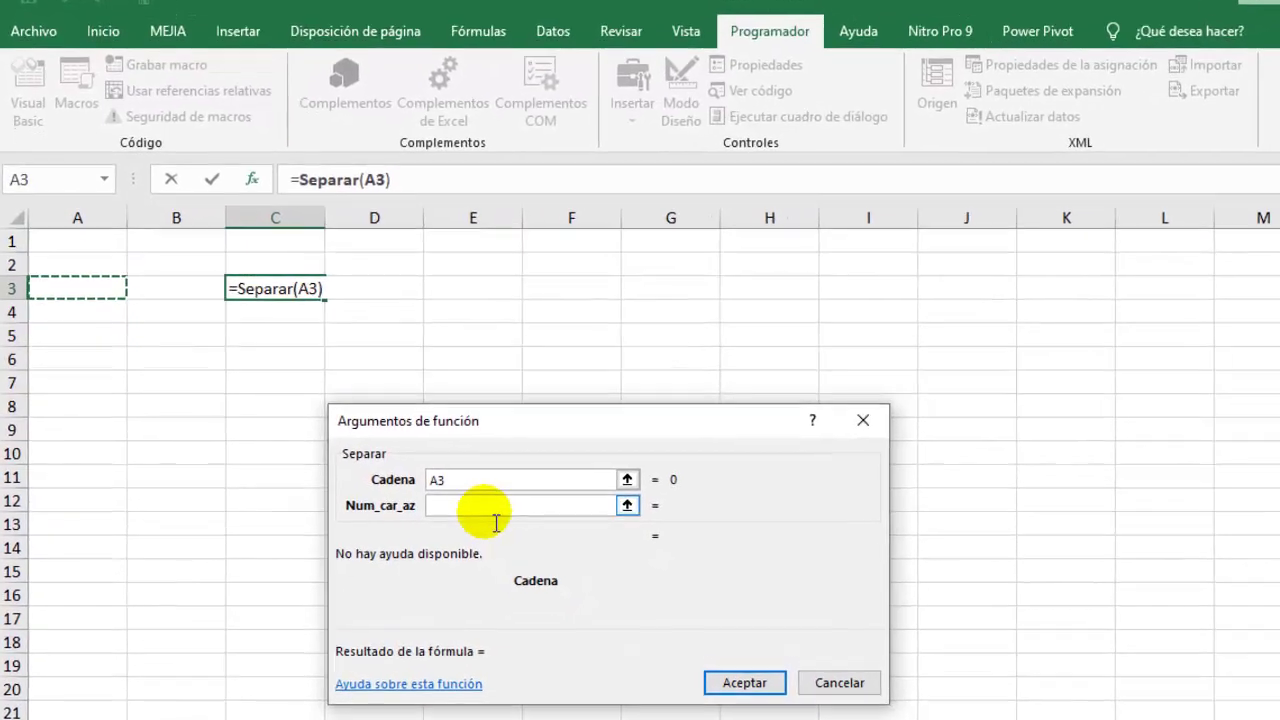
{"action": "left_click", "coordinate": [470, 509]}
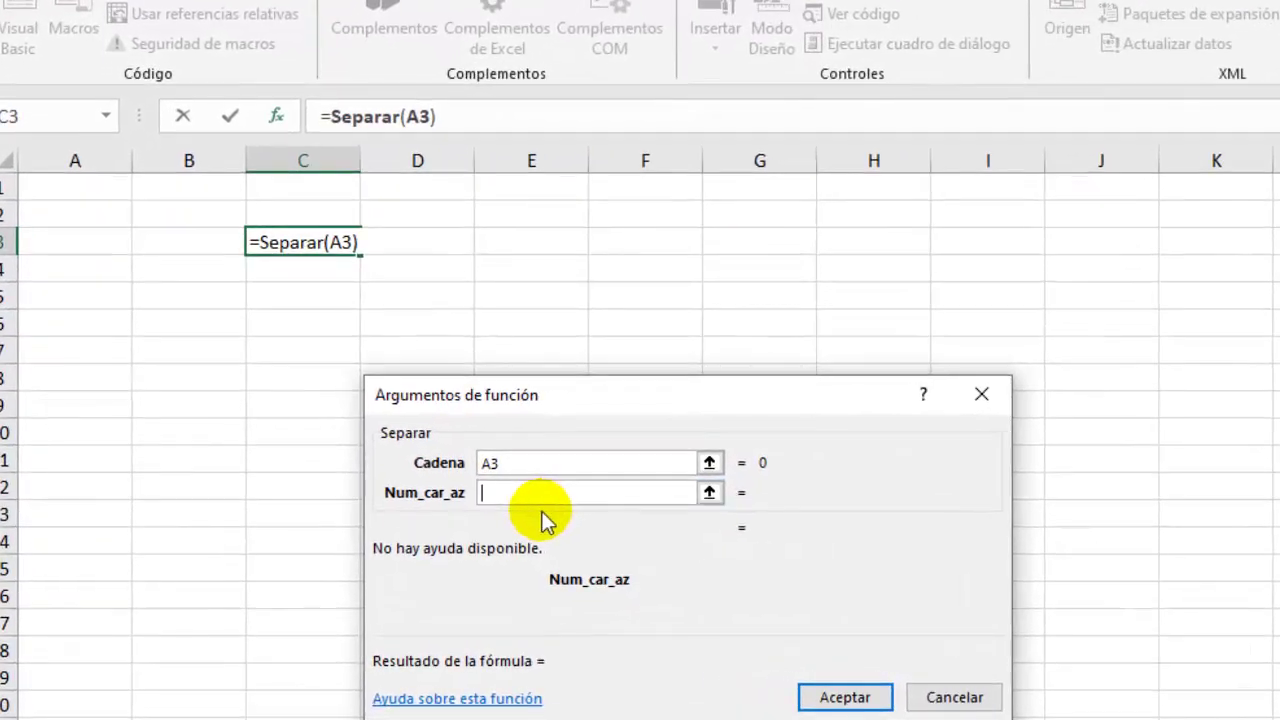
{"action": "left_click", "coordinate": [183, 251]}
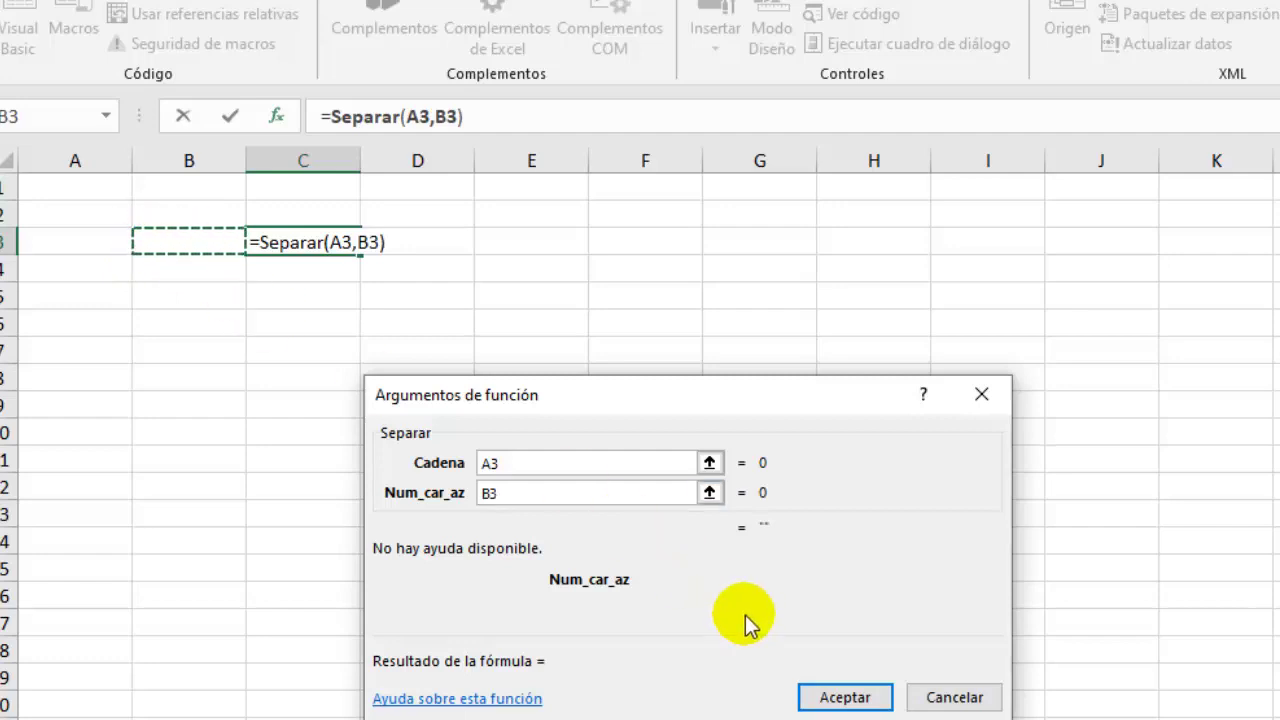
{"action": "left_click", "coordinate": [860, 697]}
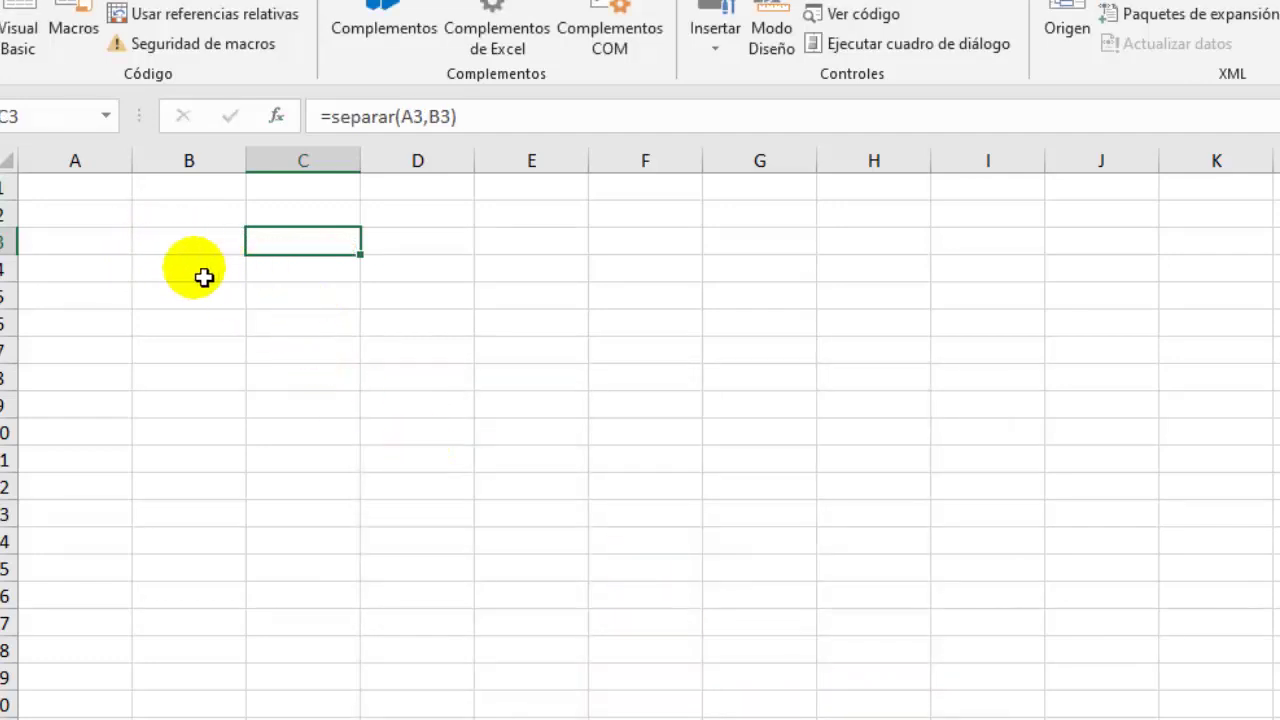
Clear any existing borders on A3:B3, then apply Todos los bordes.
{"action": "left_click_drag", "start_coordinate": [93, 248], "coordinate": [218, 256]}
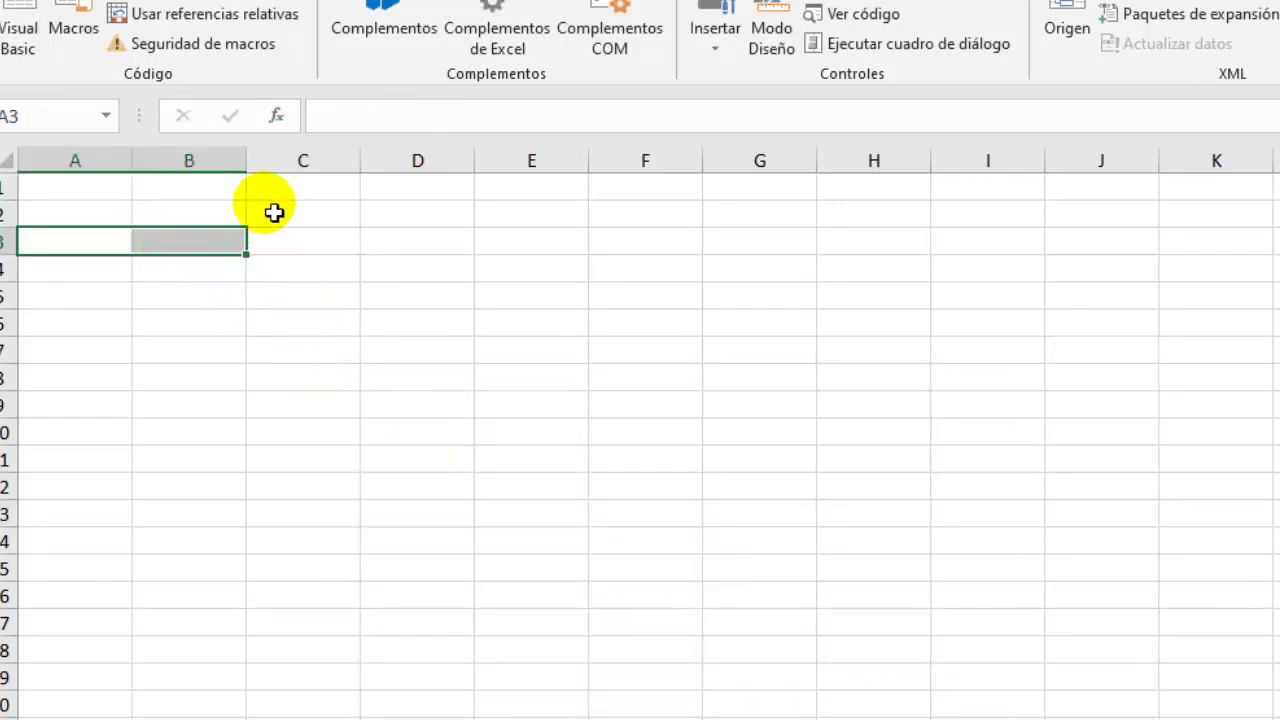
{"action": "left_click", "coordinate": [215, 2]}
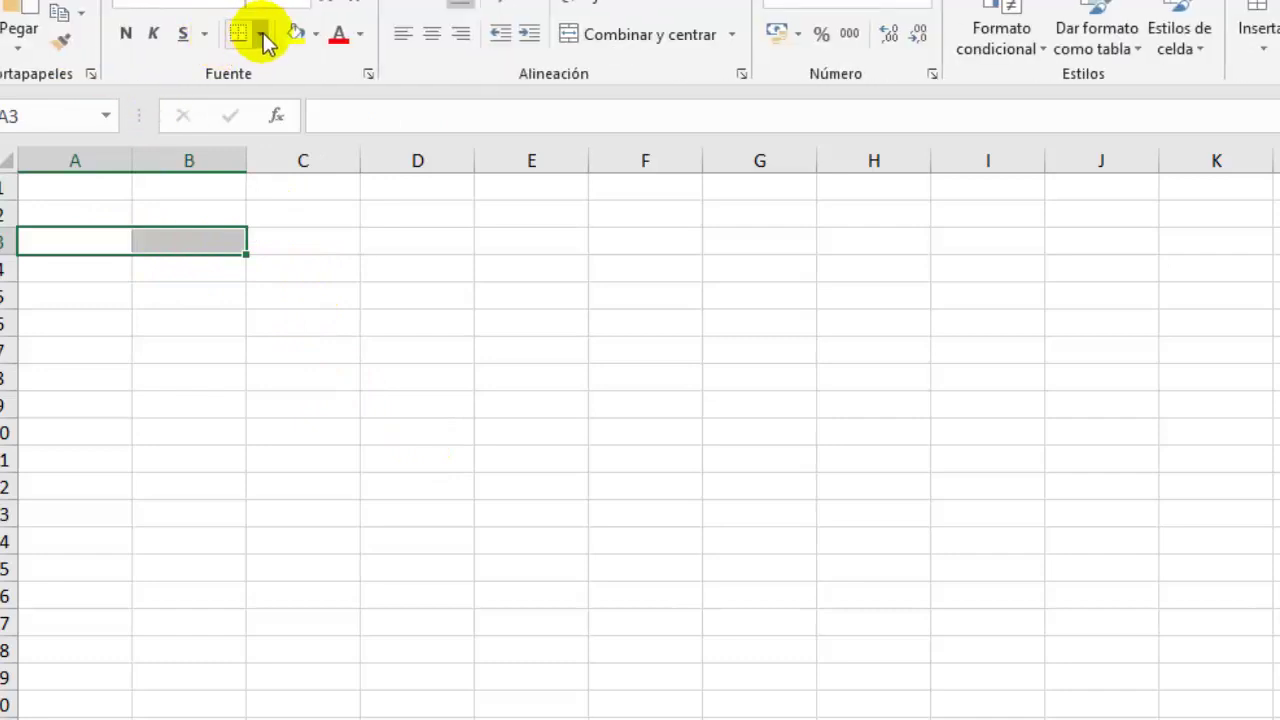
{"action": "left_click", "coordinate": [260, 34]}
{"action": "left_click", "coordinate": [251, 237]}
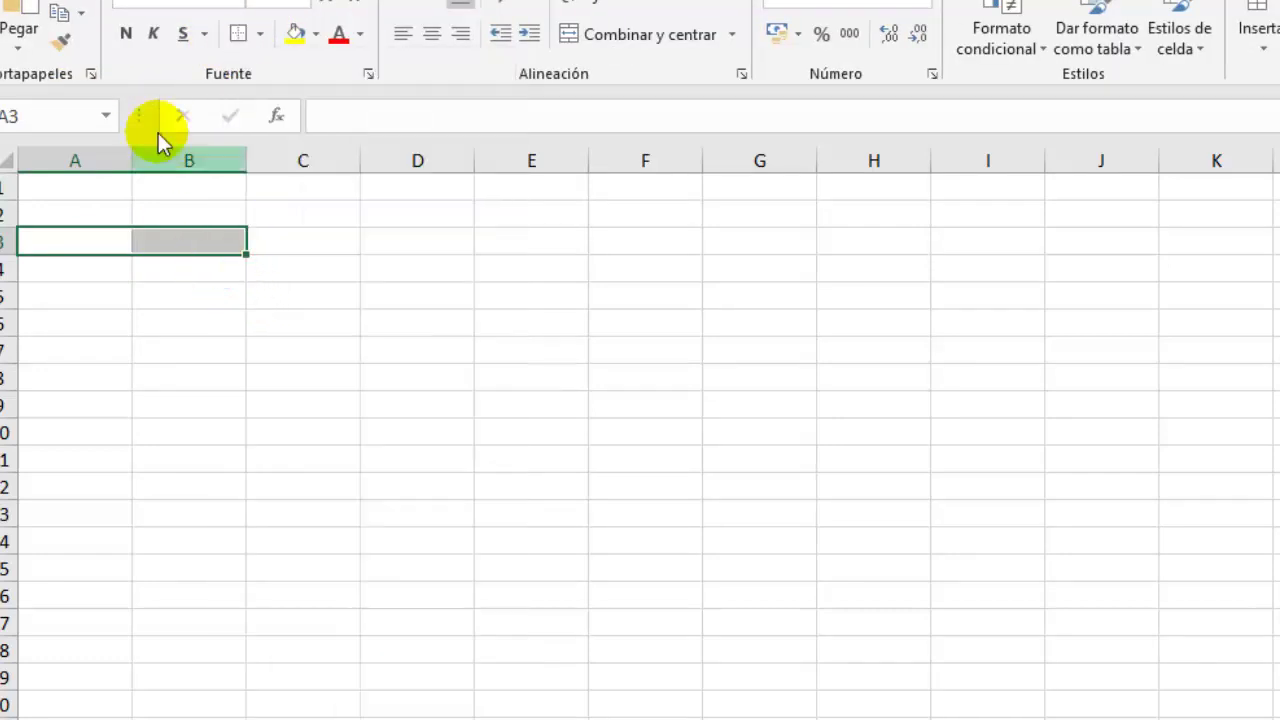
{"action": "left_click", "coordinate": [260, 34]}
{"action": "left_click", "coordinate": [278, 258]}
{"action": "left_click_drag", "start_coordinate": [245, 318], "coordinate": [300, 320]}
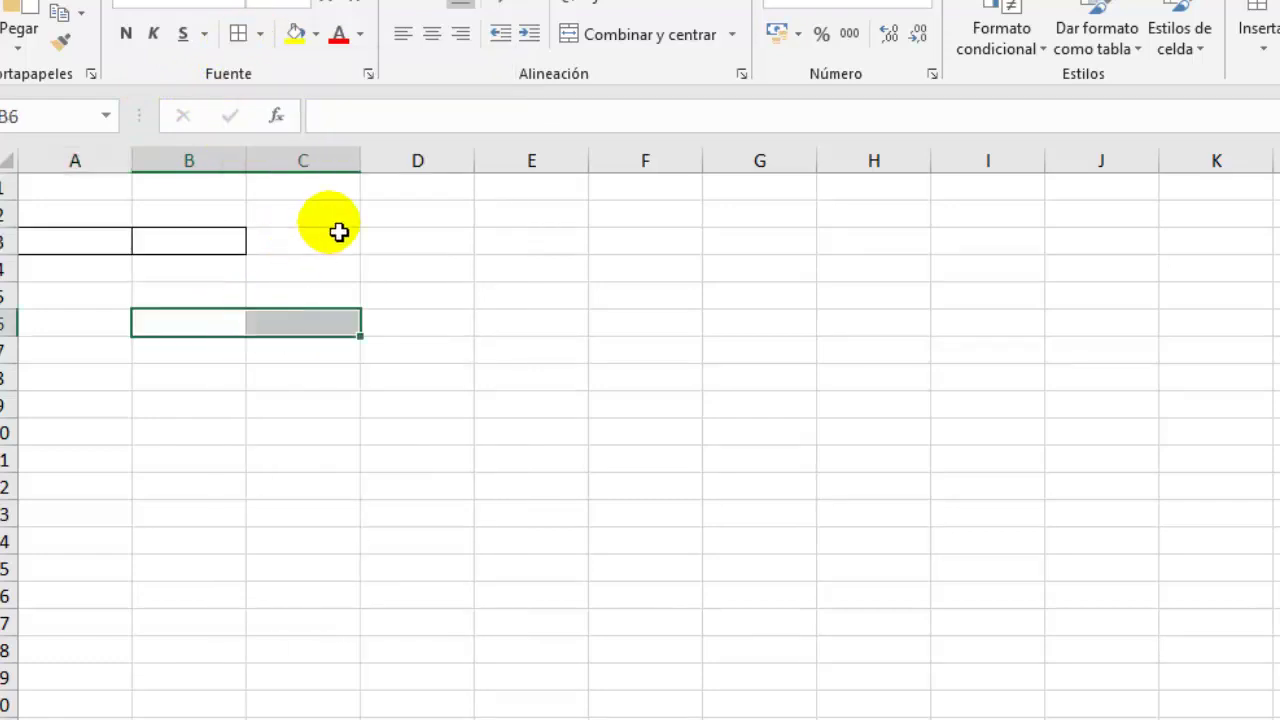
{"action": "left_click", "coordinate": [334, 252]}
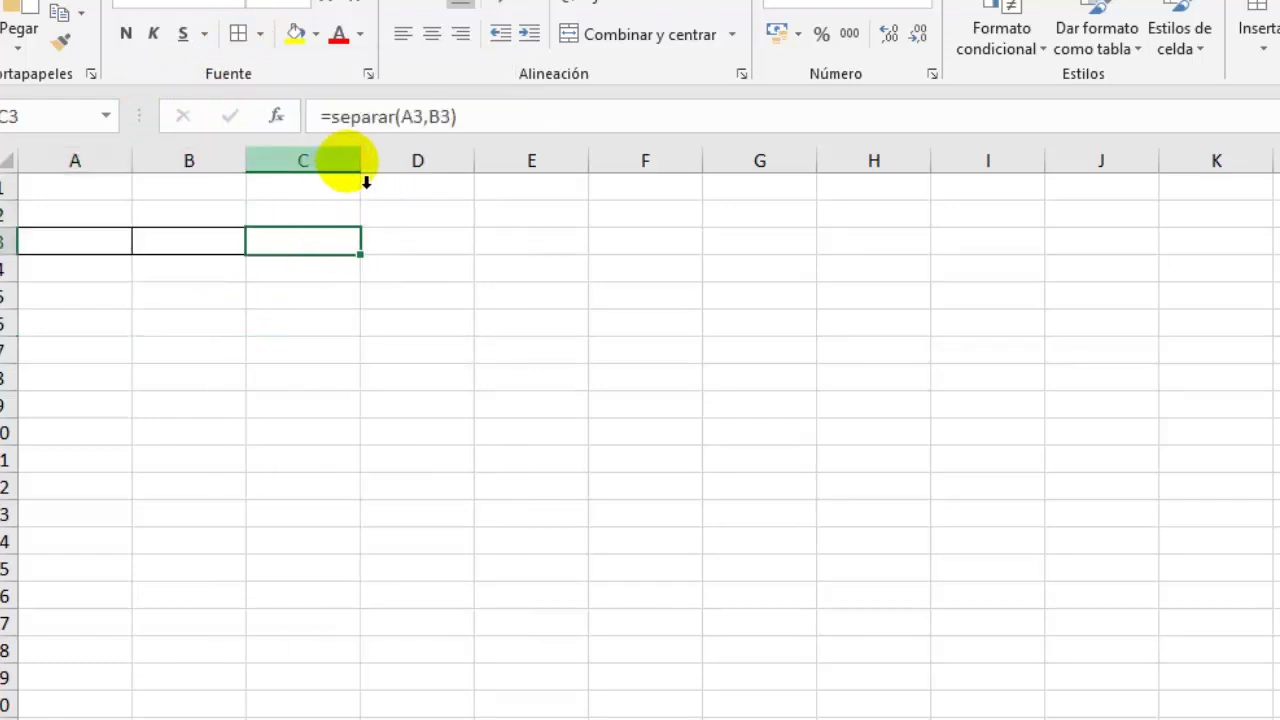
Widen column C for the results and column A for long text, then select A3.
{"action": "left_click_drag", "start_coordinate": [361, 165], "coordinate": [538, 165]}
{"action": "left_click", "coordinate": [217, 162]}
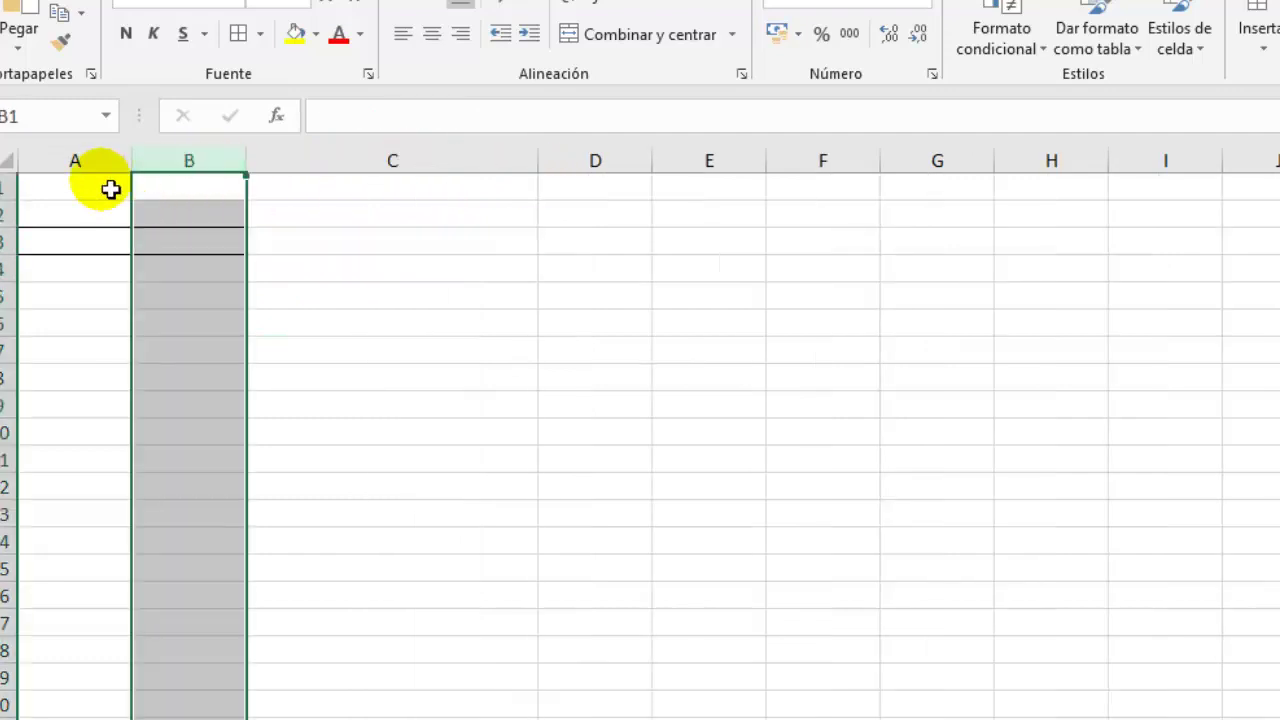
{"action": "left_click_drag", "start_coordinate": [131, 160], "coordinate": [287, 170]}
{"action": "left_click", "coordinate": [192, 246]}
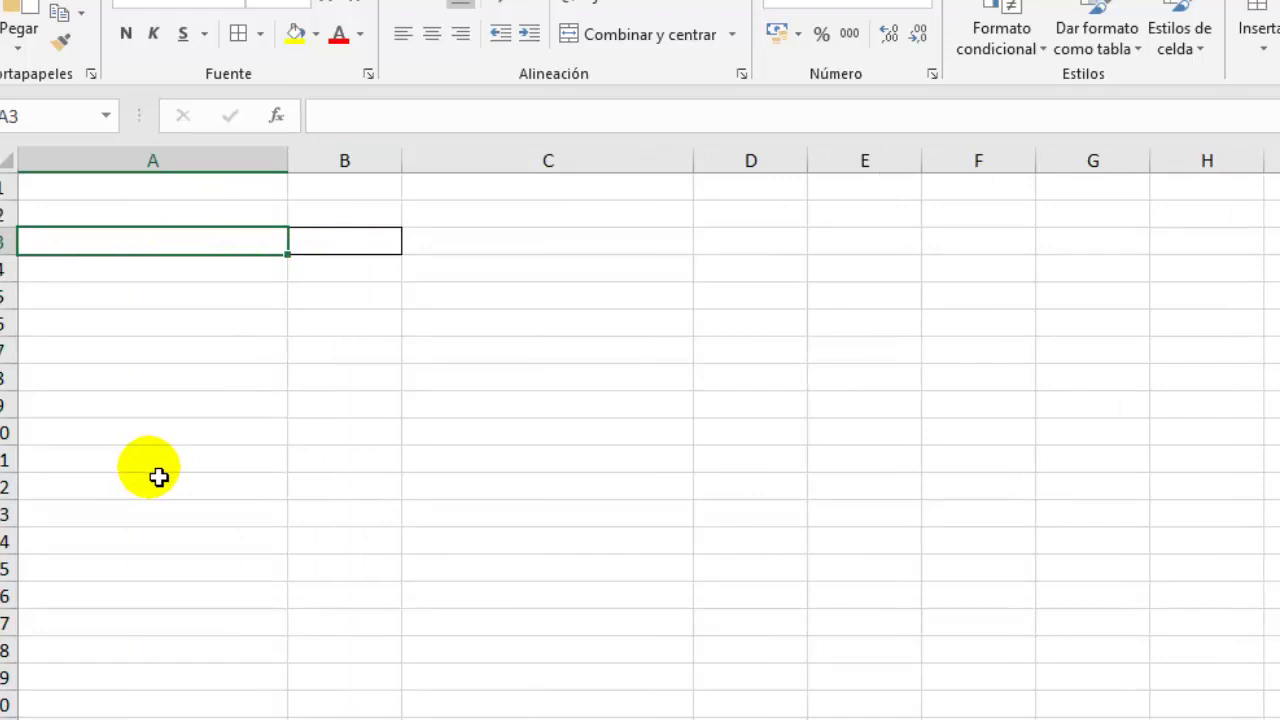
Enter 45MEJIA654 in A3 and mode 1 in B3 so C3 returns 45654.
{"action": "type", "text": "45MEJIA654"}
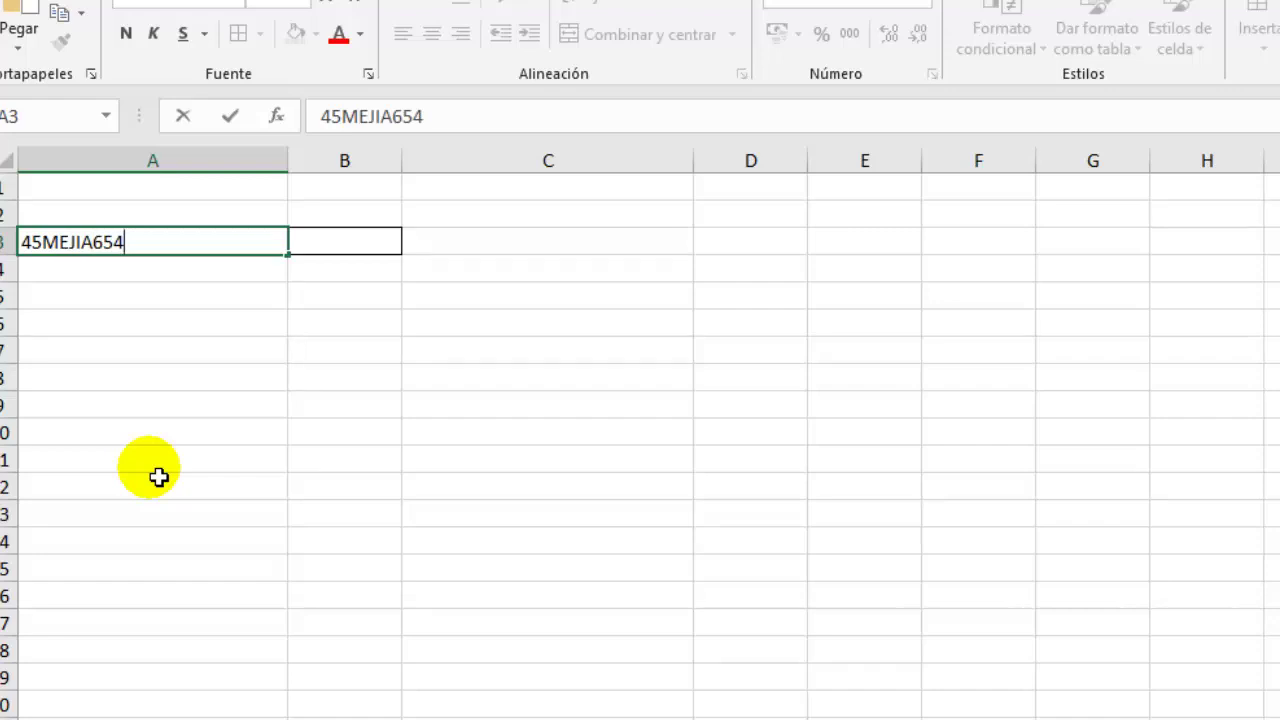
{"action": "key", "text": "ctrl+Return"}
{"action": "left_click", "coordinate": [340, 245]}
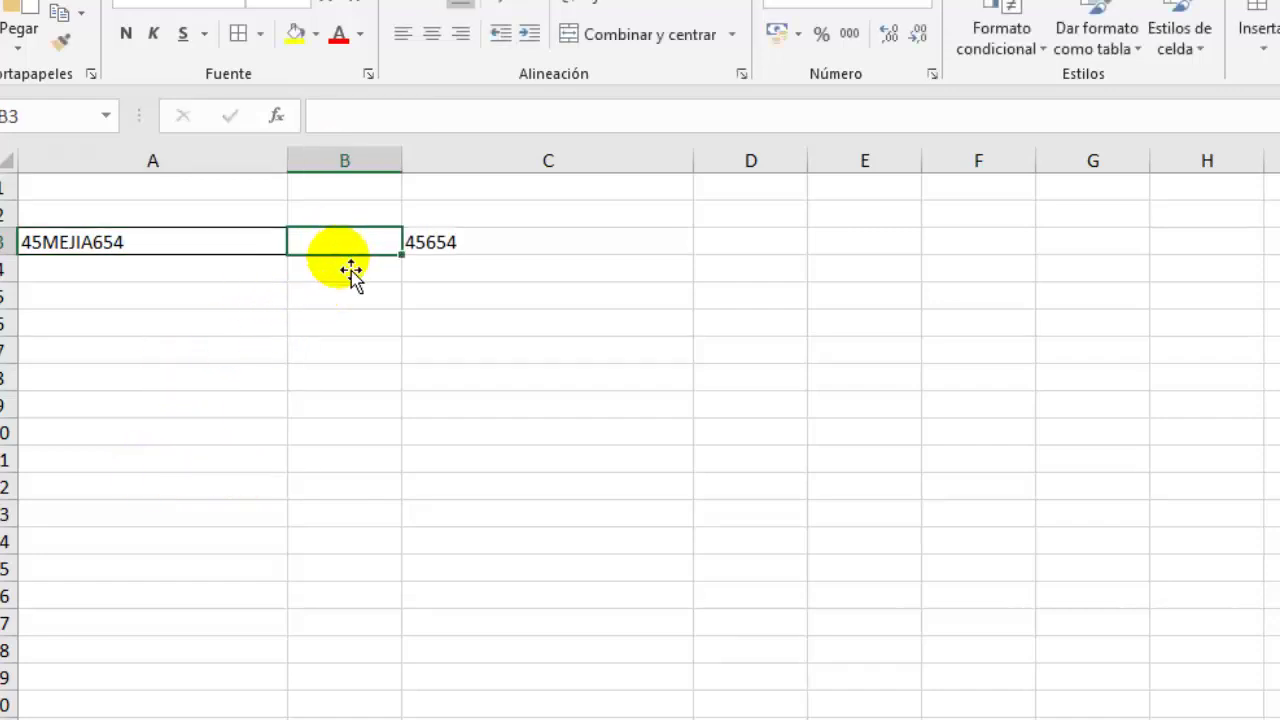
{"action": "type", "text": "1"}
{"action": "left_click", "coordinate": [395, 404]}
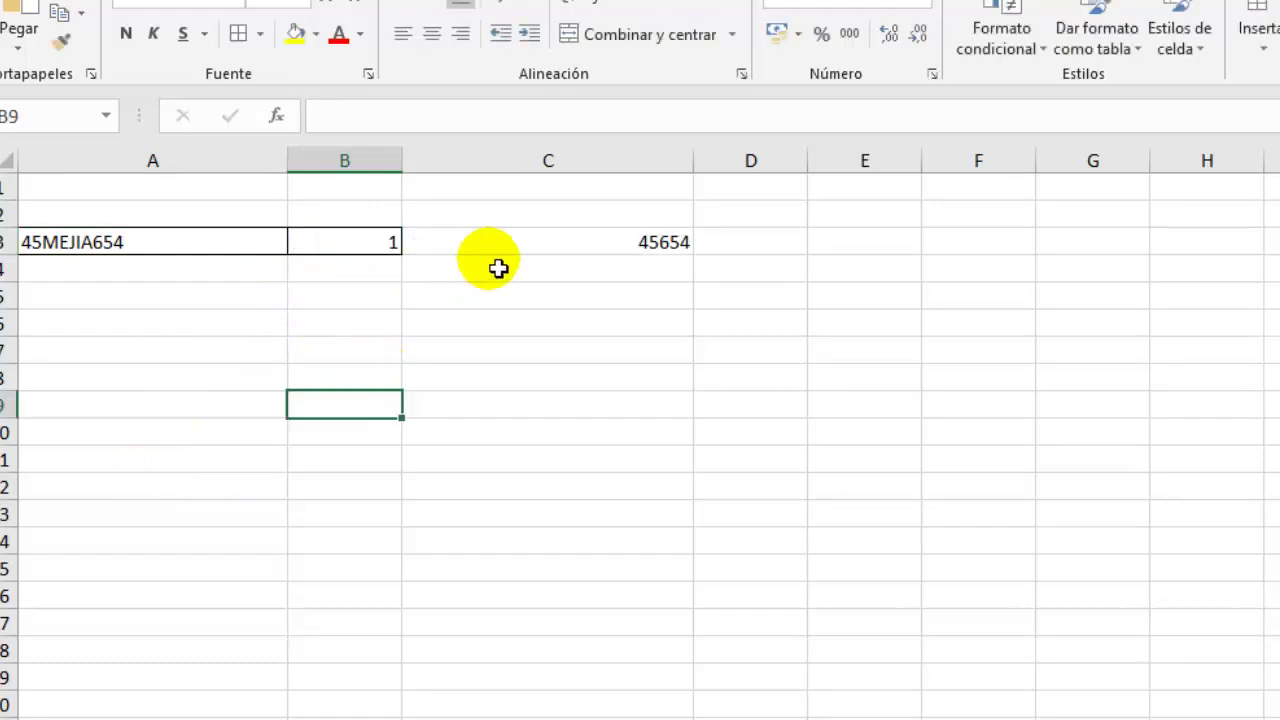
{"action": "left_click", "coordinate": [548, 244]}
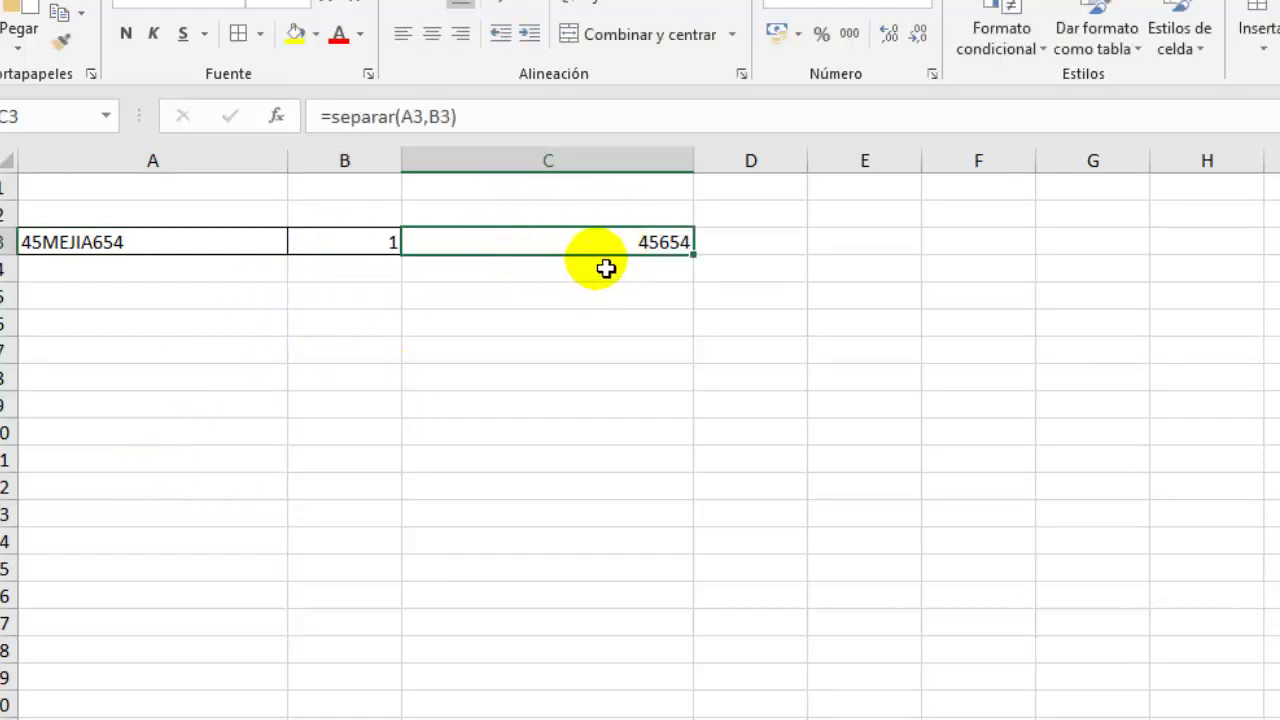
{"action": "left_click", "coordinate": [116, 256]}
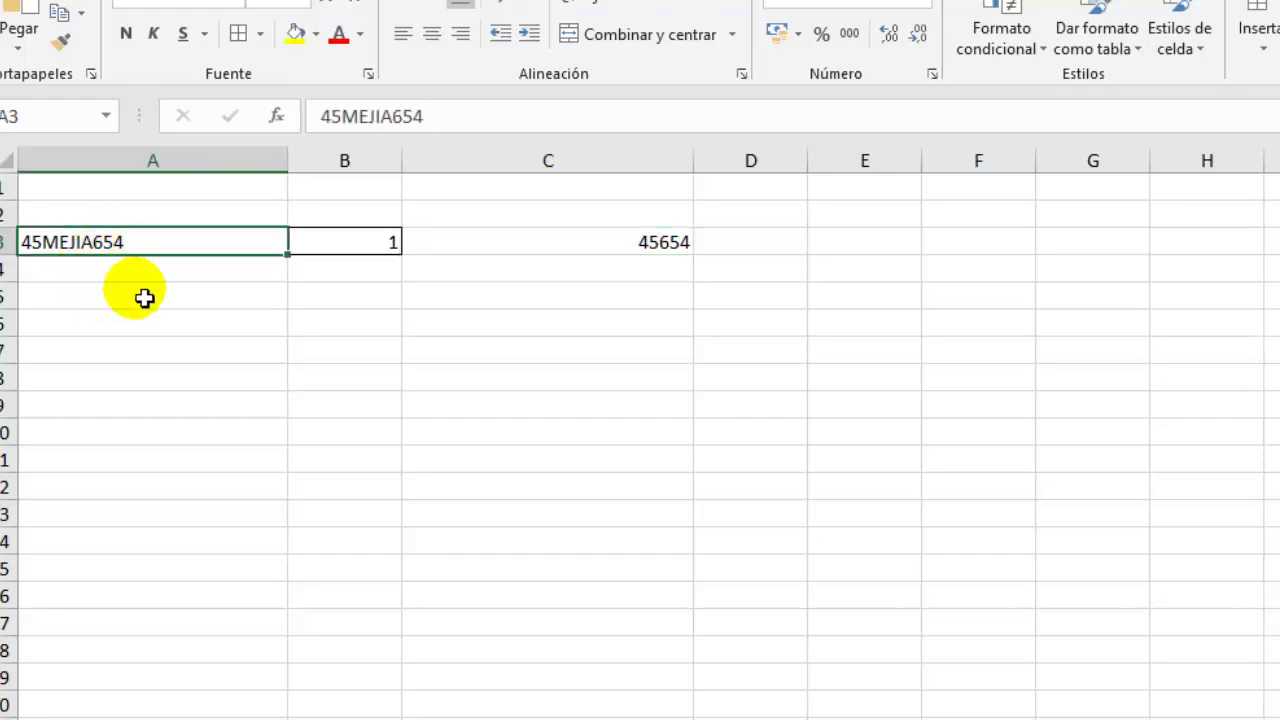
Fill A3:C3 down to row 5 and change B4's mode to 3.
{"action": "mouse_move", "coordinate": [135, 252]}
{"action": "left_mouse_down"}
{"action": "mouse_move", "coordinate": [674, 251]}
{"action": "mouse_move", "coordinate": [706, 310]}
{"action": "left_mouse_up"}
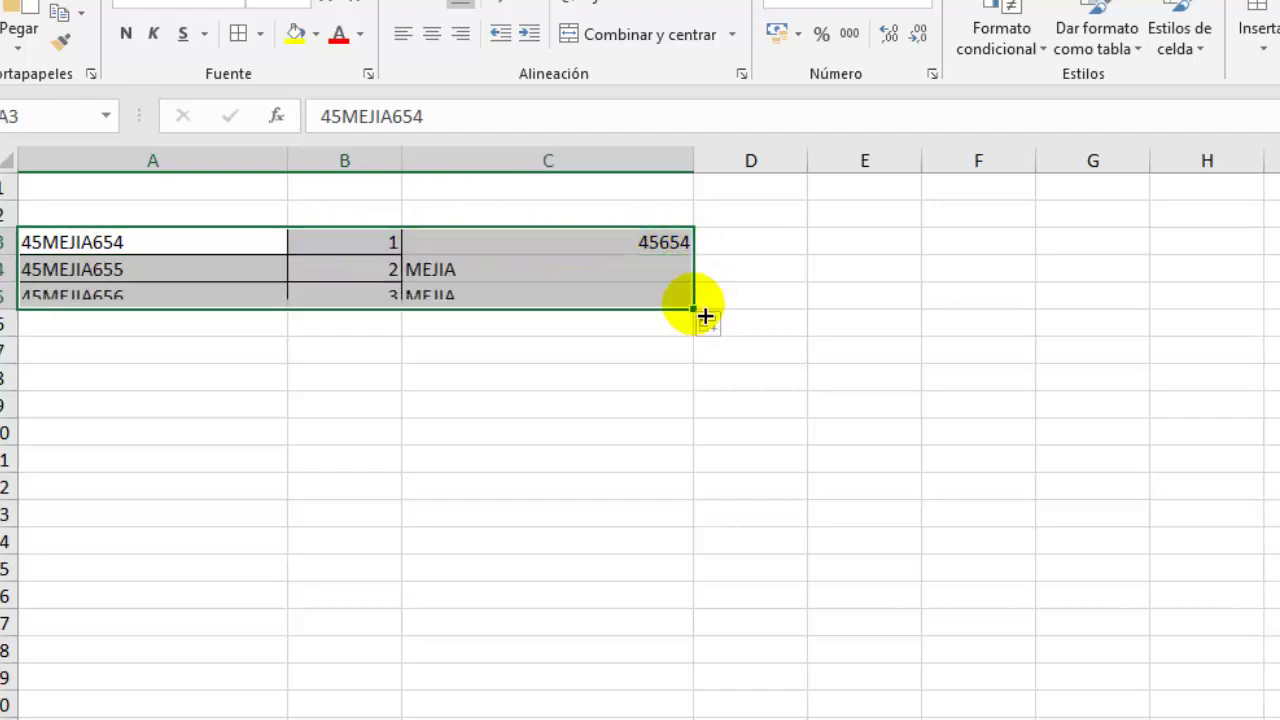
{"action": "left_click", "coordinate": [373, 277]}
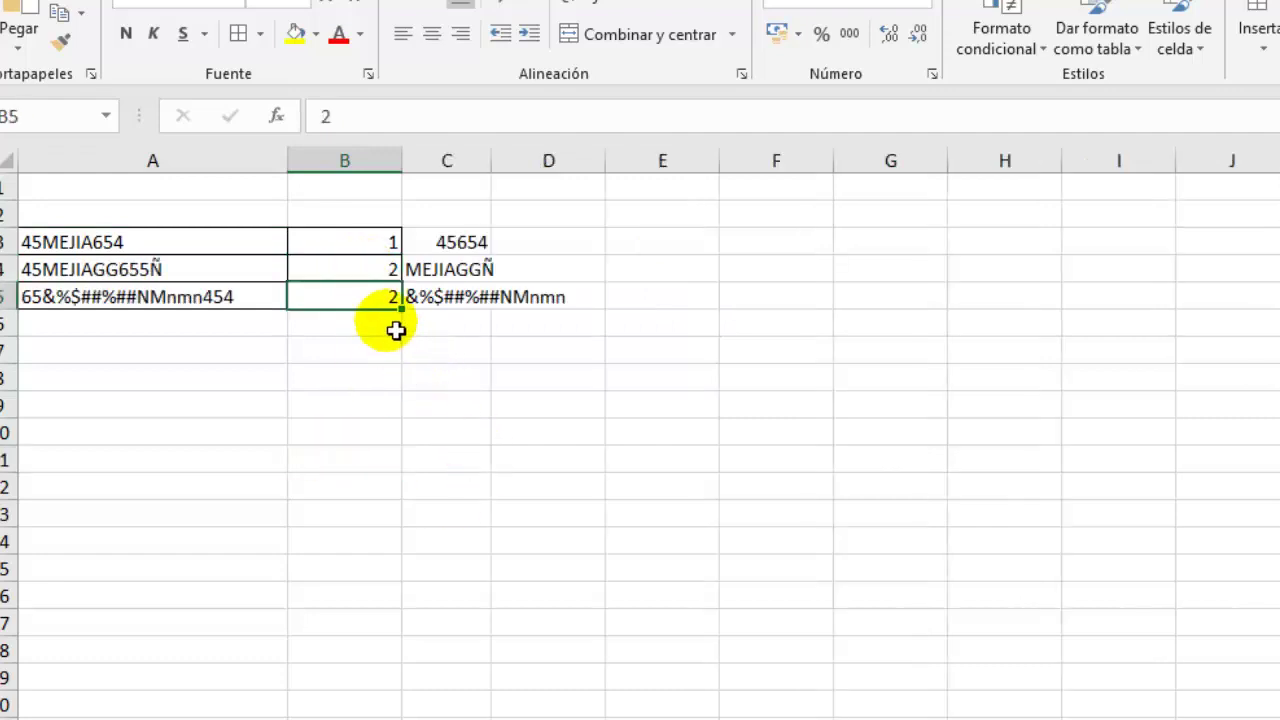
{"action": "left_click", "coordinate": [372, 274]}
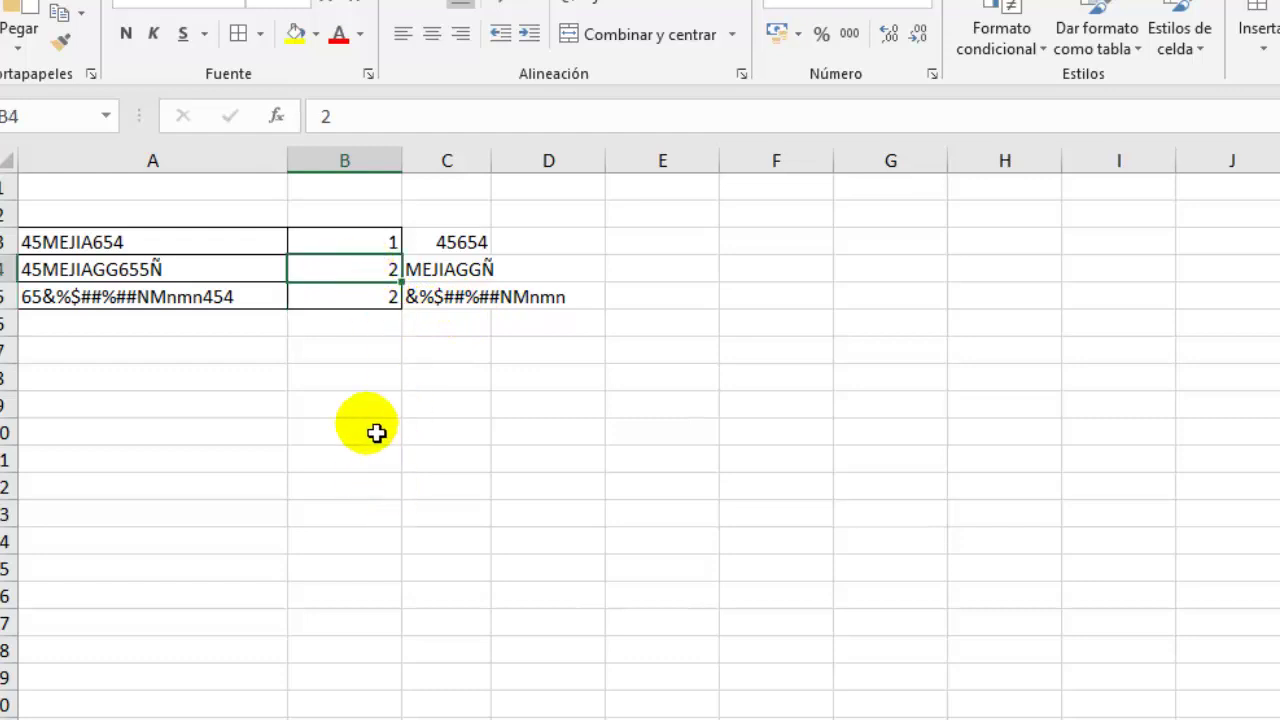
{"action": "type", "text": "3"}
{"action": "left_click", "coordinate": [396, 484]}
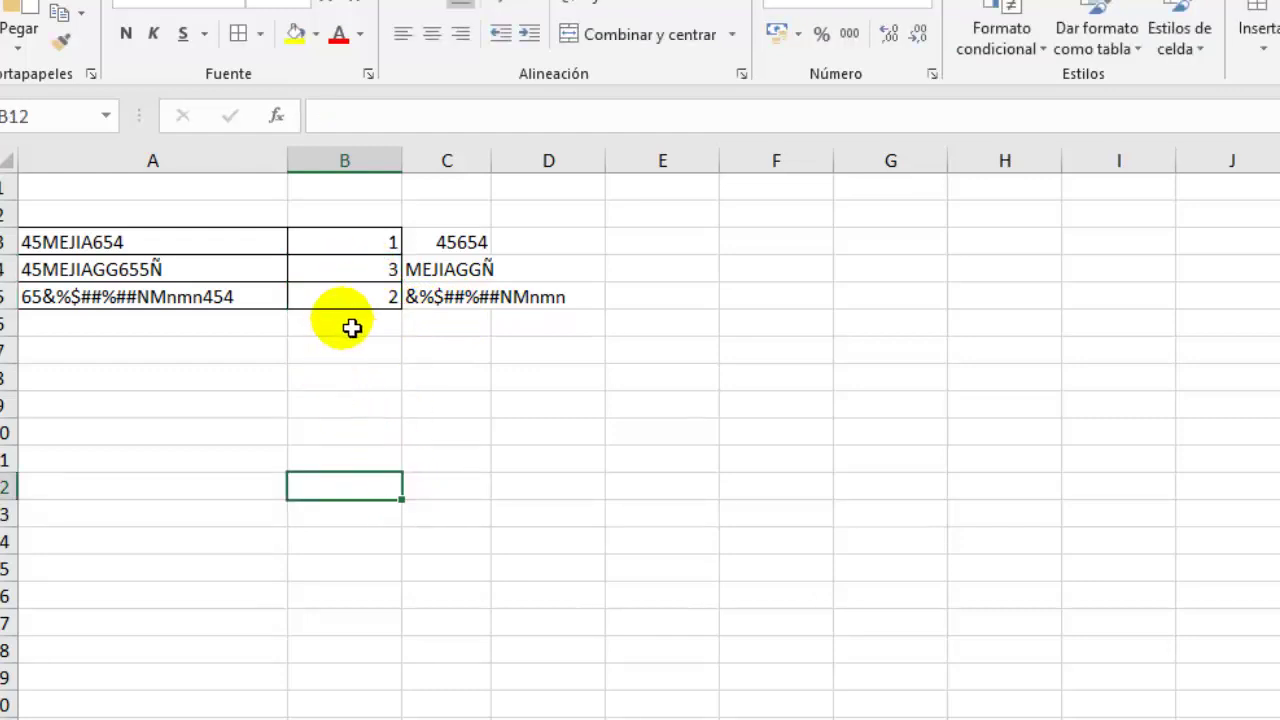
{"action": "left_click", "coordinate": [384, 277]}
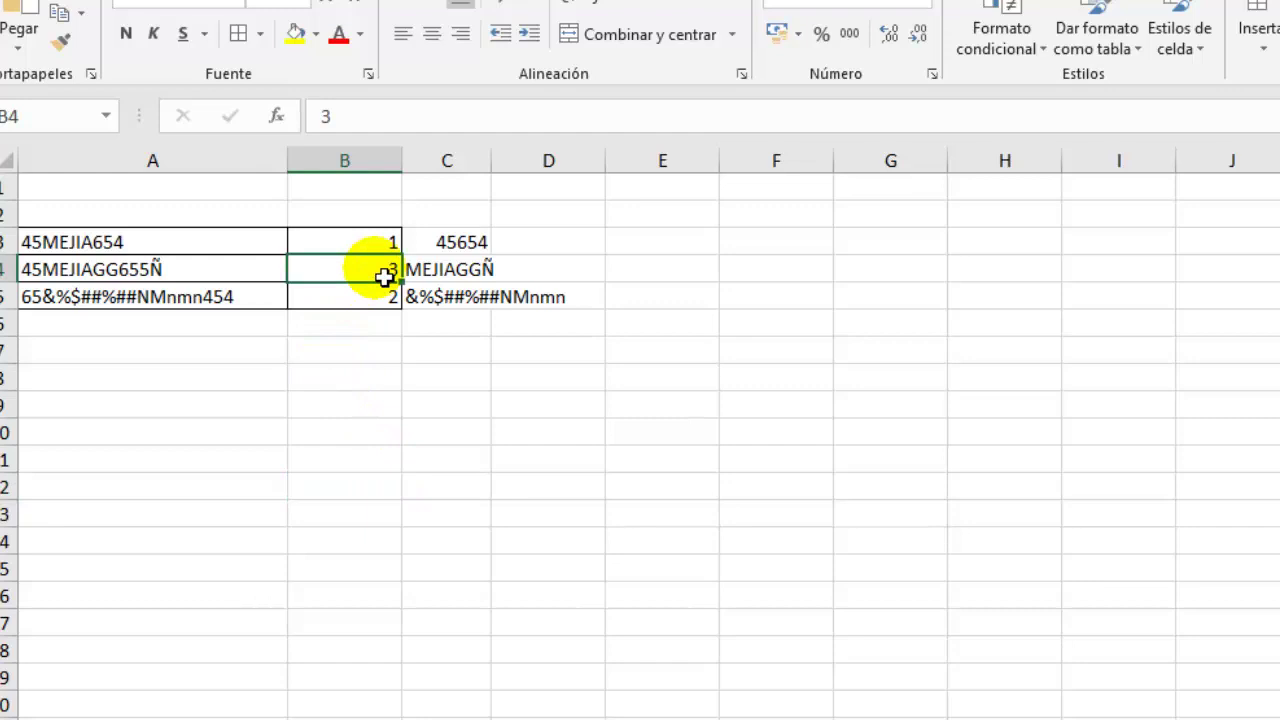
{"action": "left_click", "coordinate": [186, 282]}
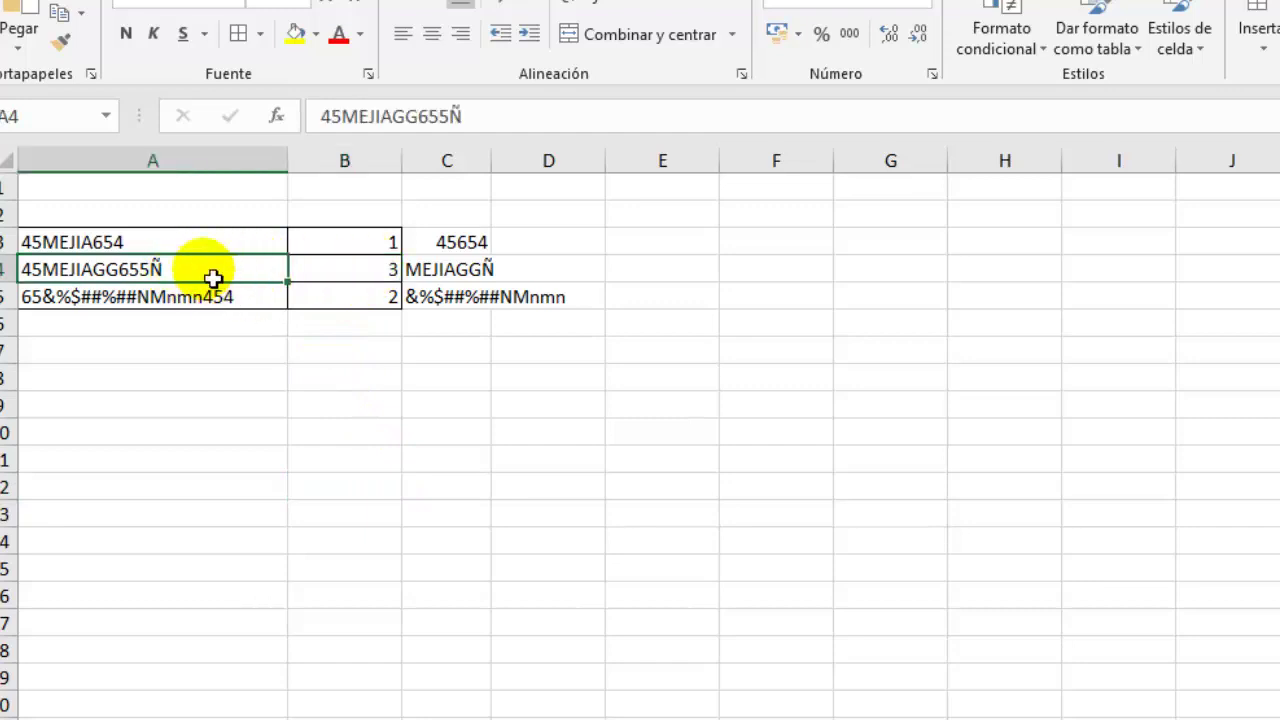
Append &&& to A4's text and insert a space into A5's text.
{"action": "double_click", "coordinate": [214, 277]}
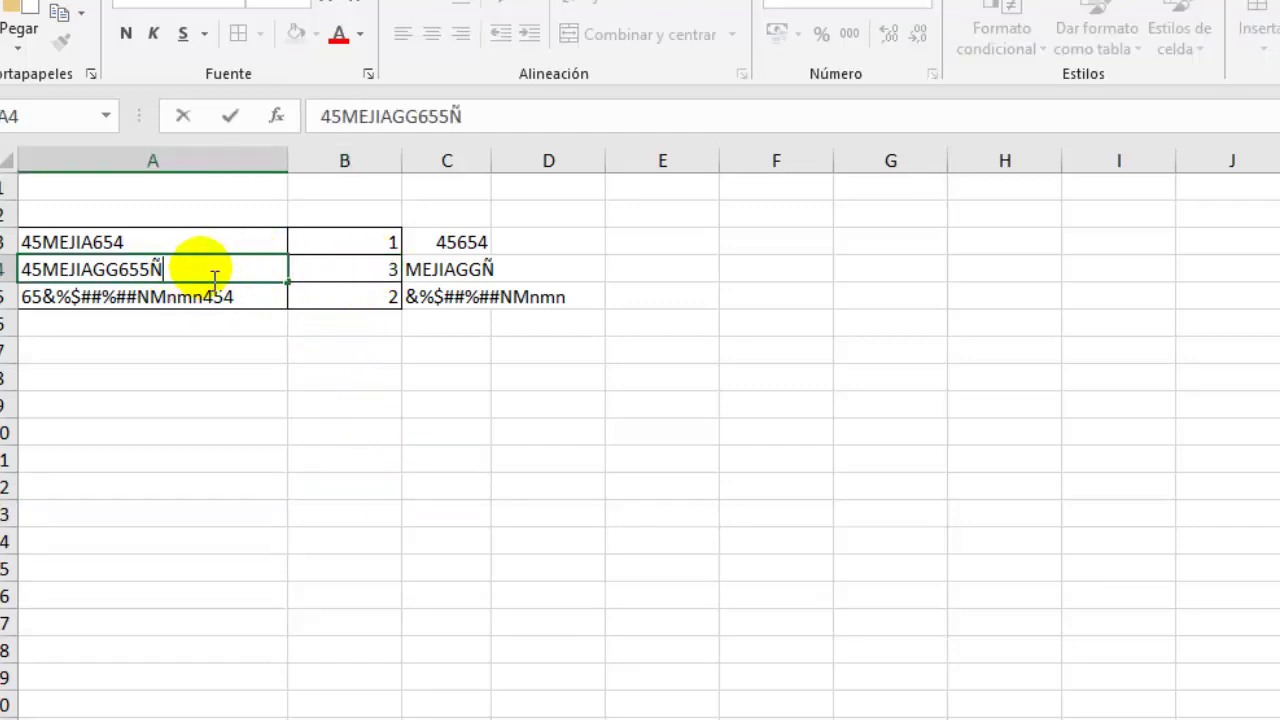
{"action": "type", "text": "&&&"}
{"action": "left_click", "coordinate": [259, 306]}
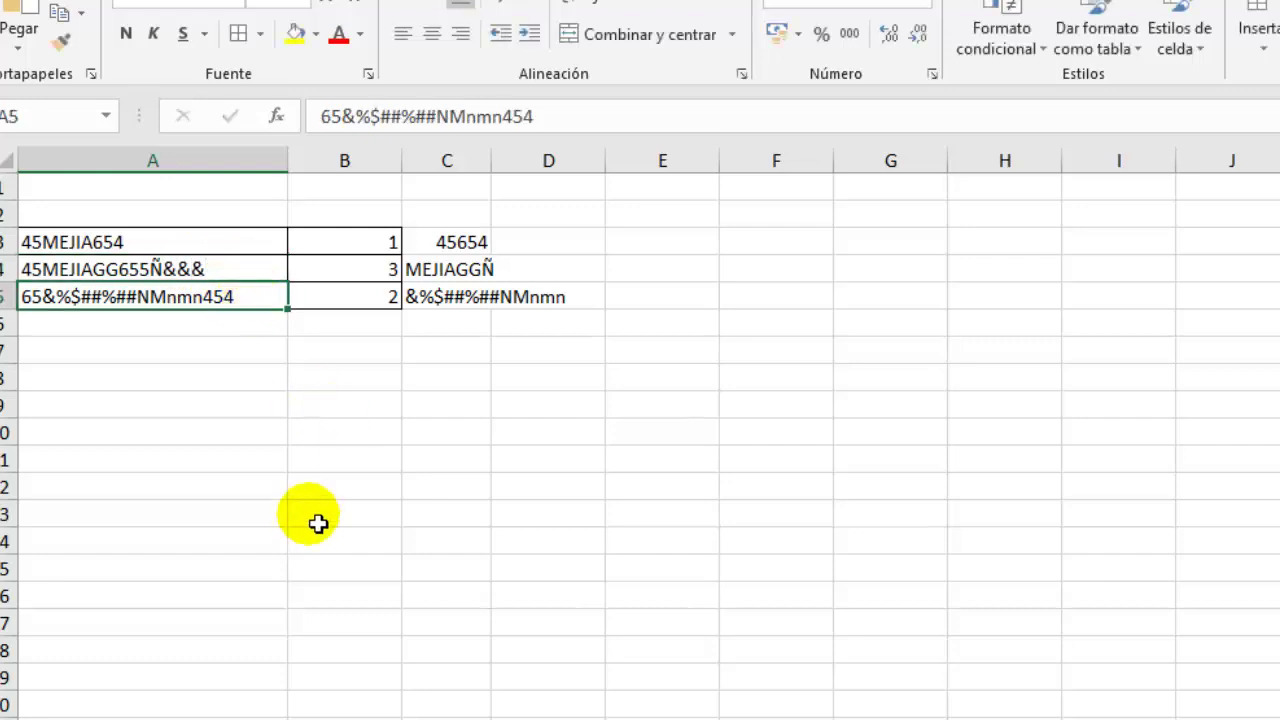
{"action": "left_click", "coordinate": [244, 276]}
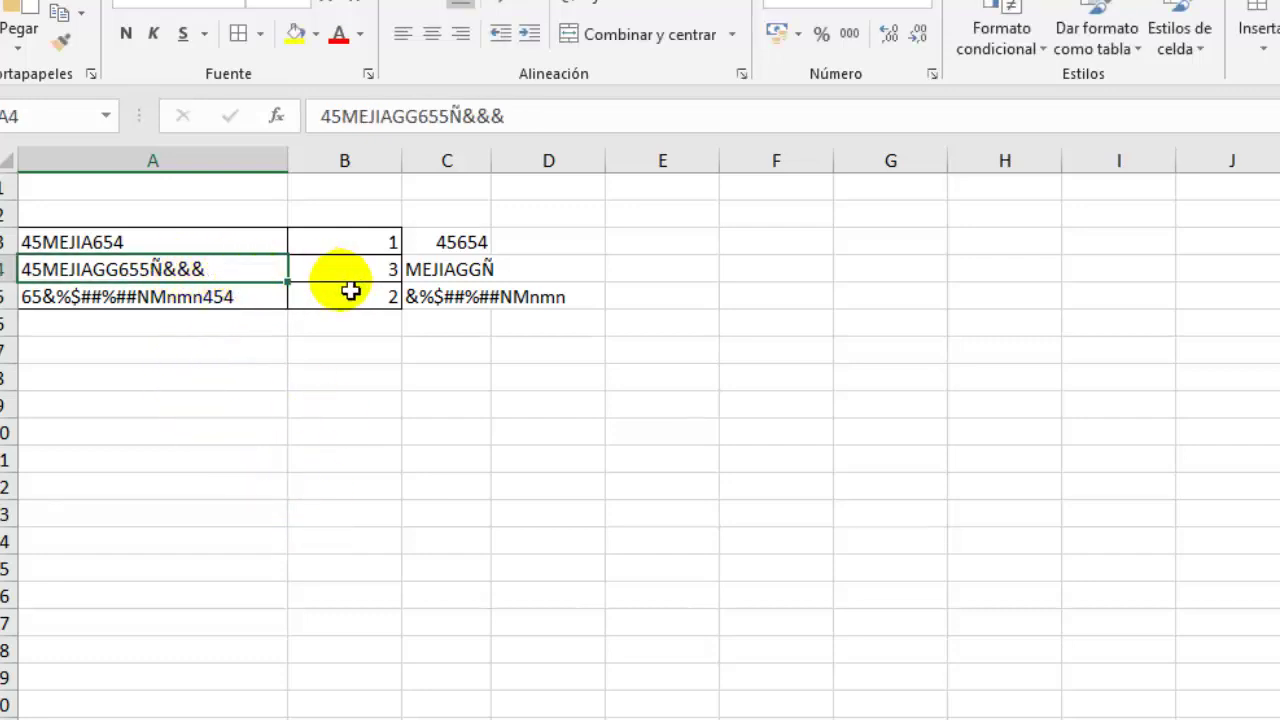
{"action": "left_click", "coordinate": [381, 305]}
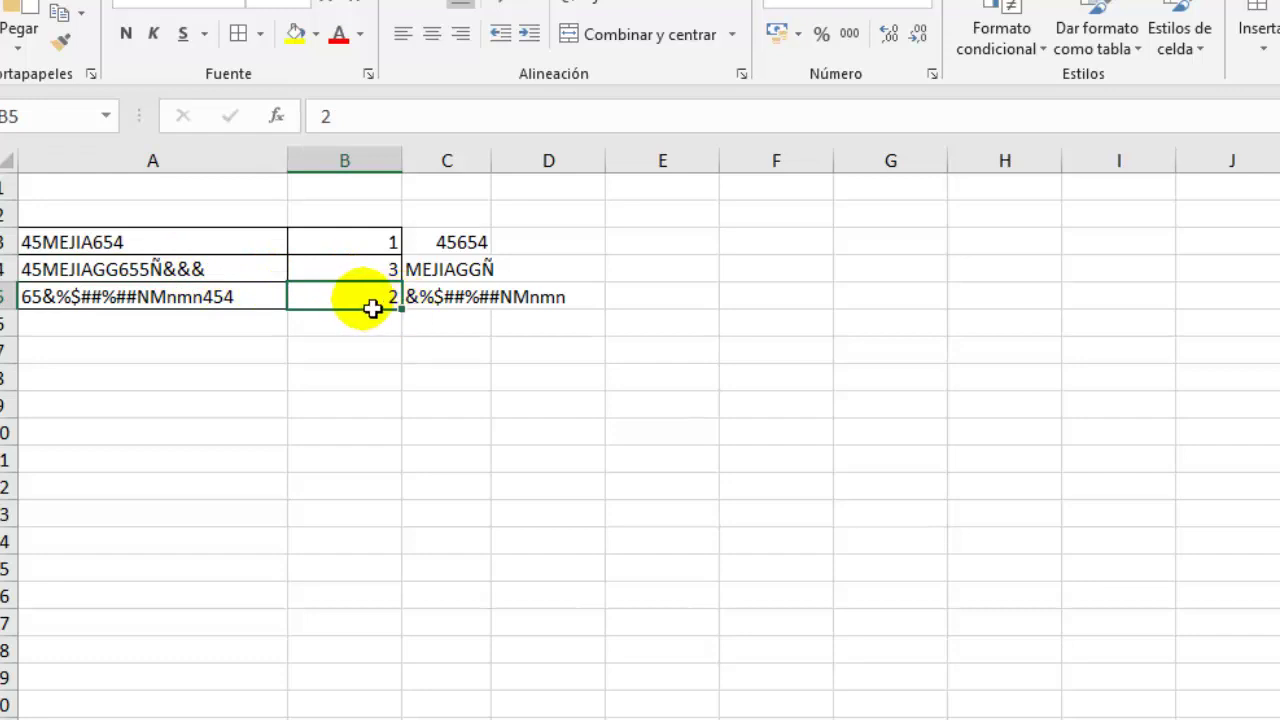
{"action": "left_click", "coordinate": [416, 305]}
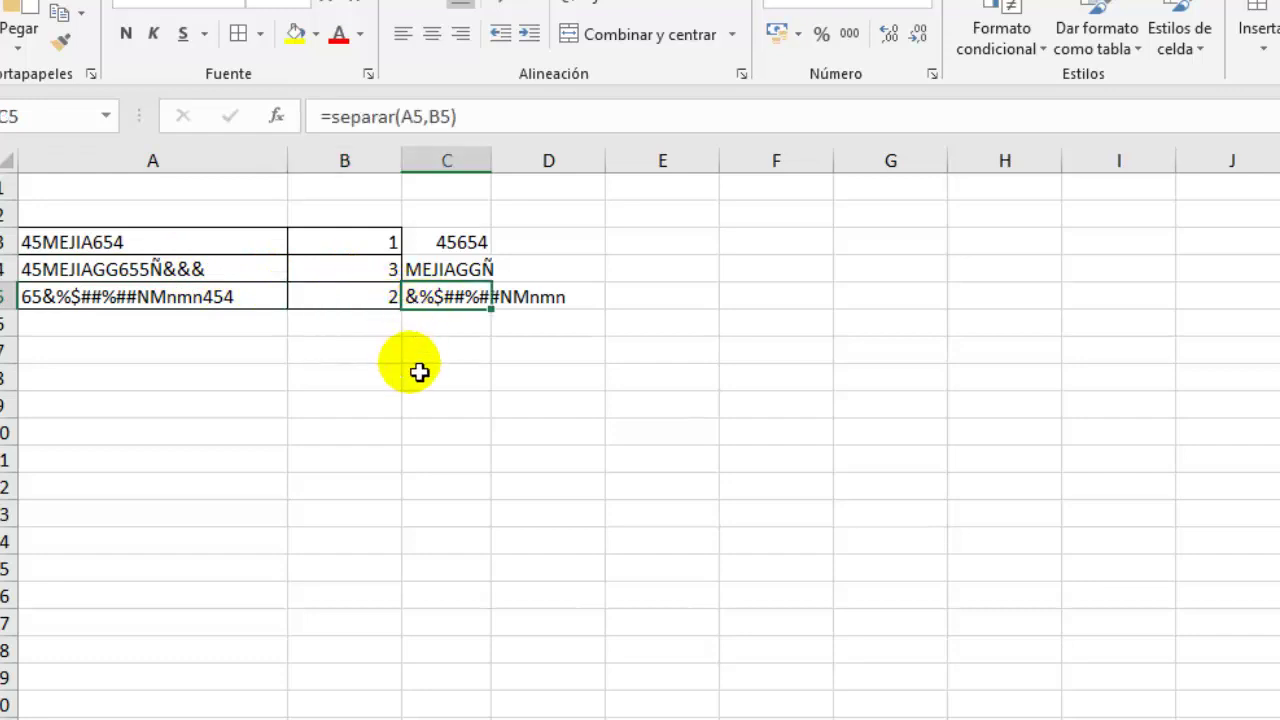
{"action": "double_click", "coordinate": [117, 300]}
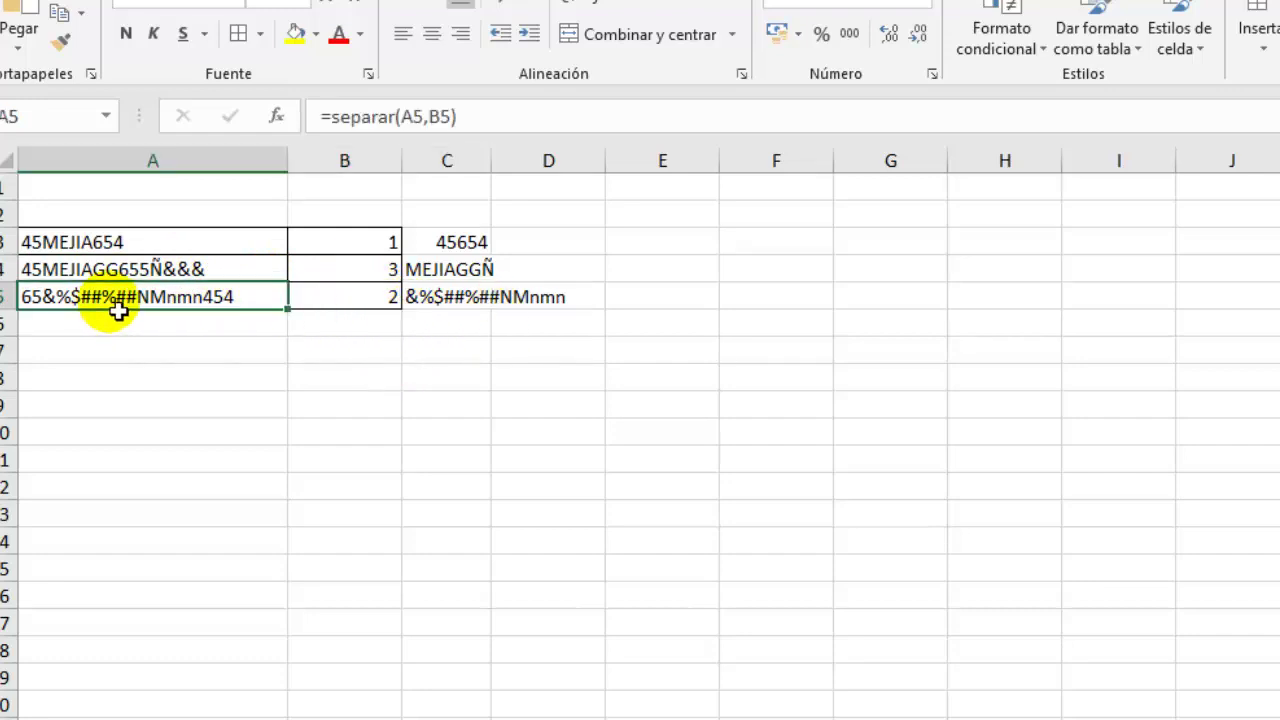
{"action": "left_click", "coordinate": [171, 380]}
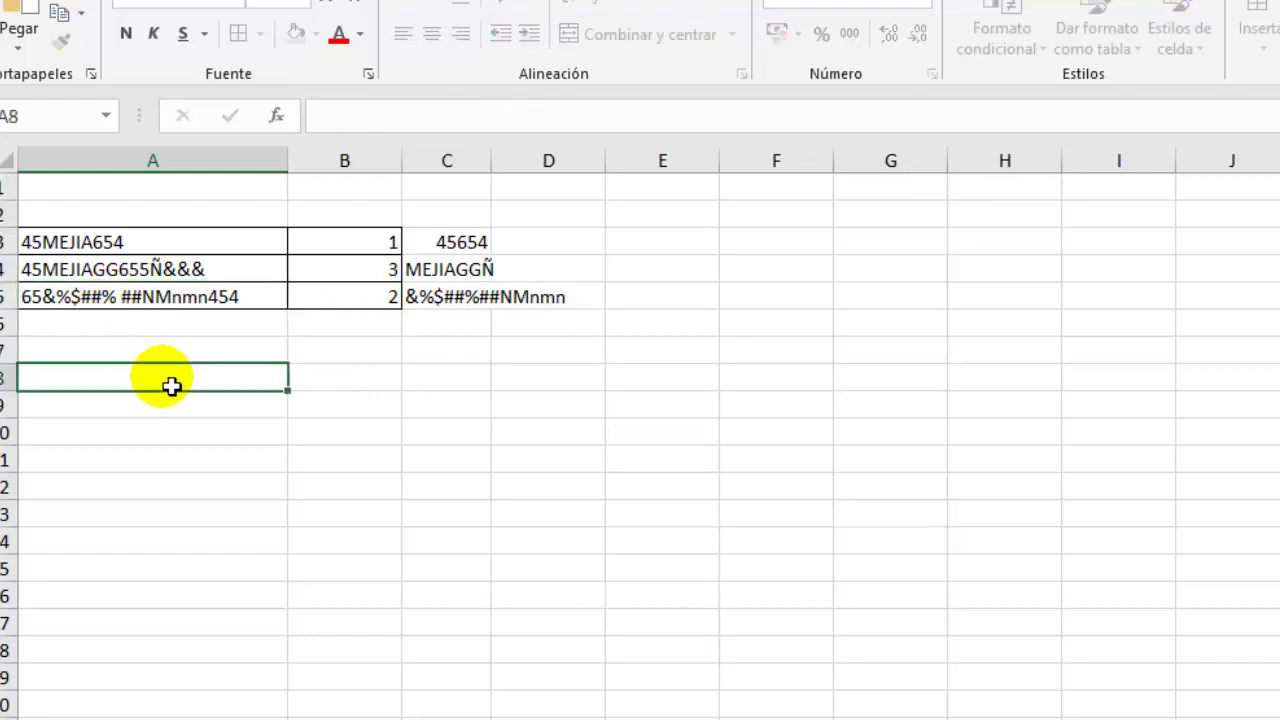
{"action": "left_click", "coordinate": [355, 300]}
Enter modes 1, 2, then 3 in B5, leaving C5 showing NMnmn.
{"action": "type", "text": "1"}
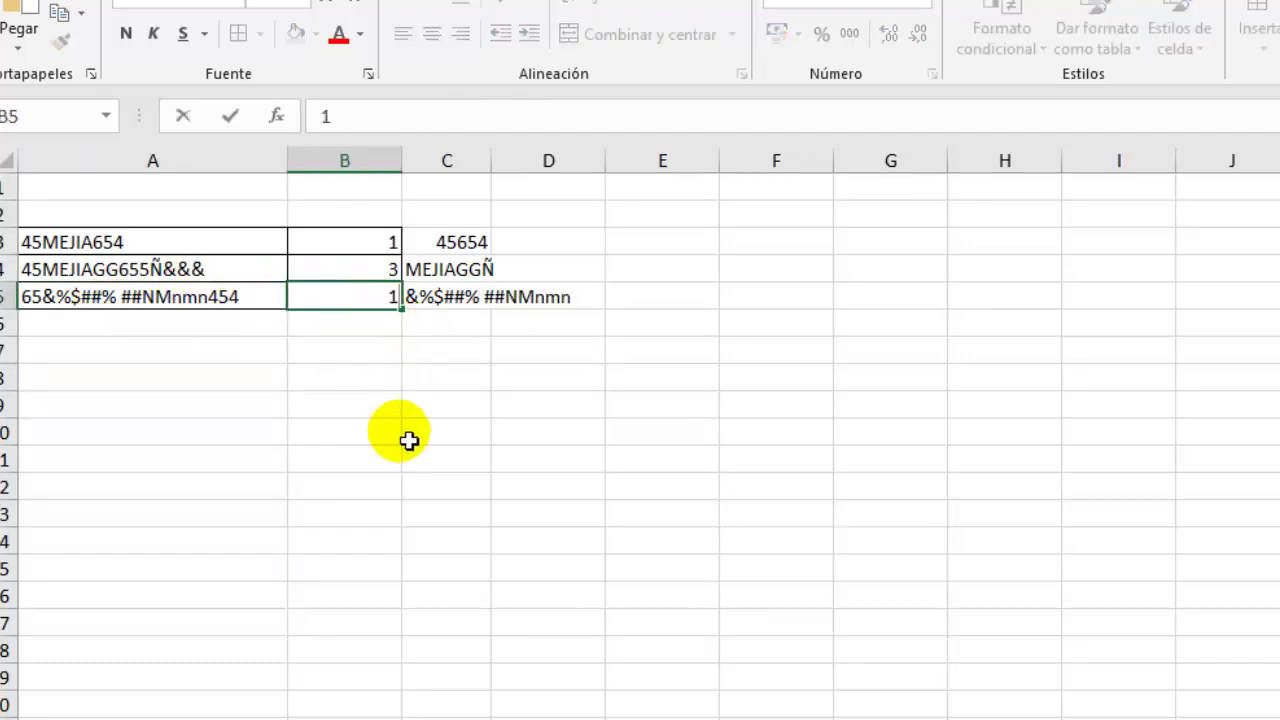
{"action": "left_click", "coordinate": [400, 438]}
{"action": "left_click", "coordinate": [396, 297]}
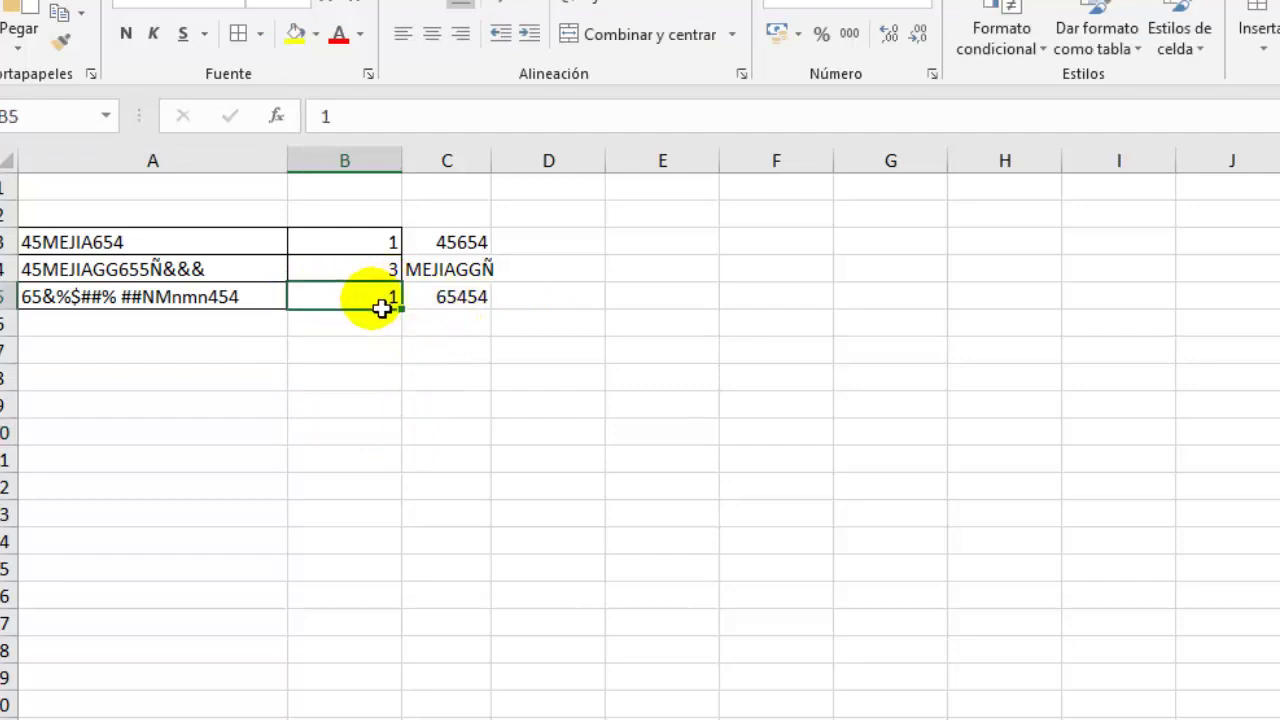
{"action": "type", "text": "2"}
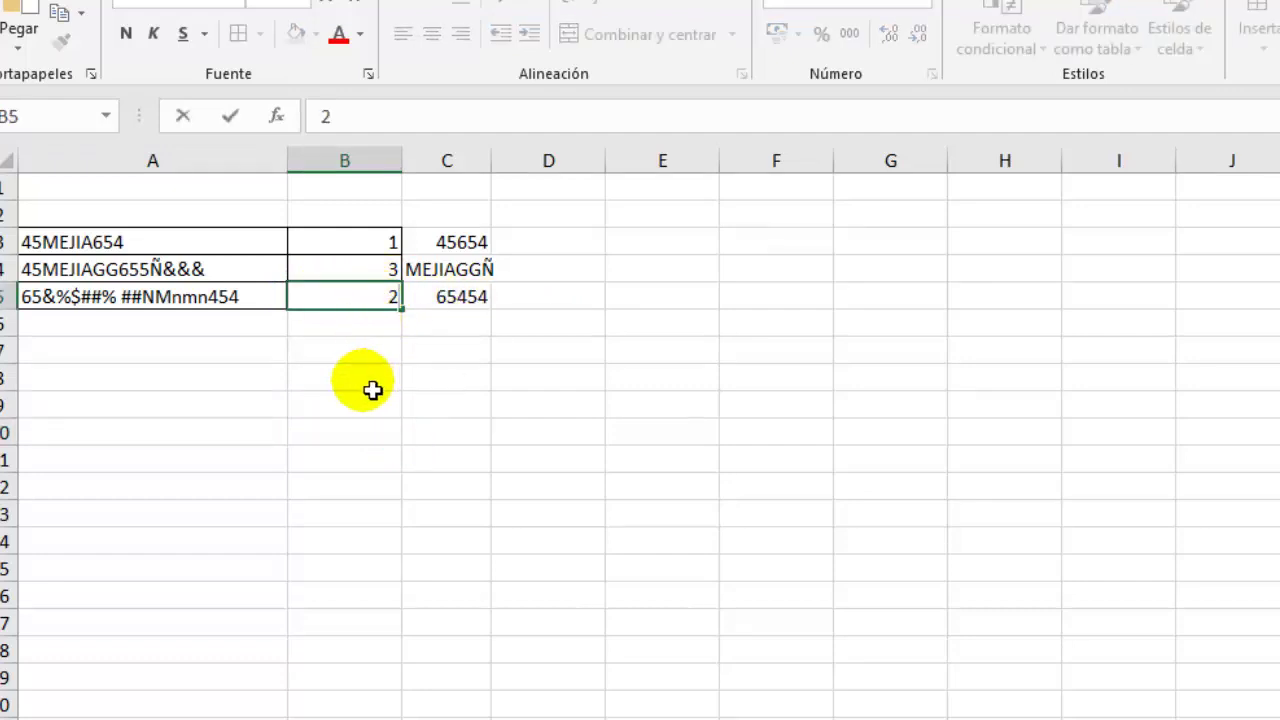
{"action": "left_click", "coordinate": [371, 385]}
{"action": "left_click", "coordinate": [388, 297]}
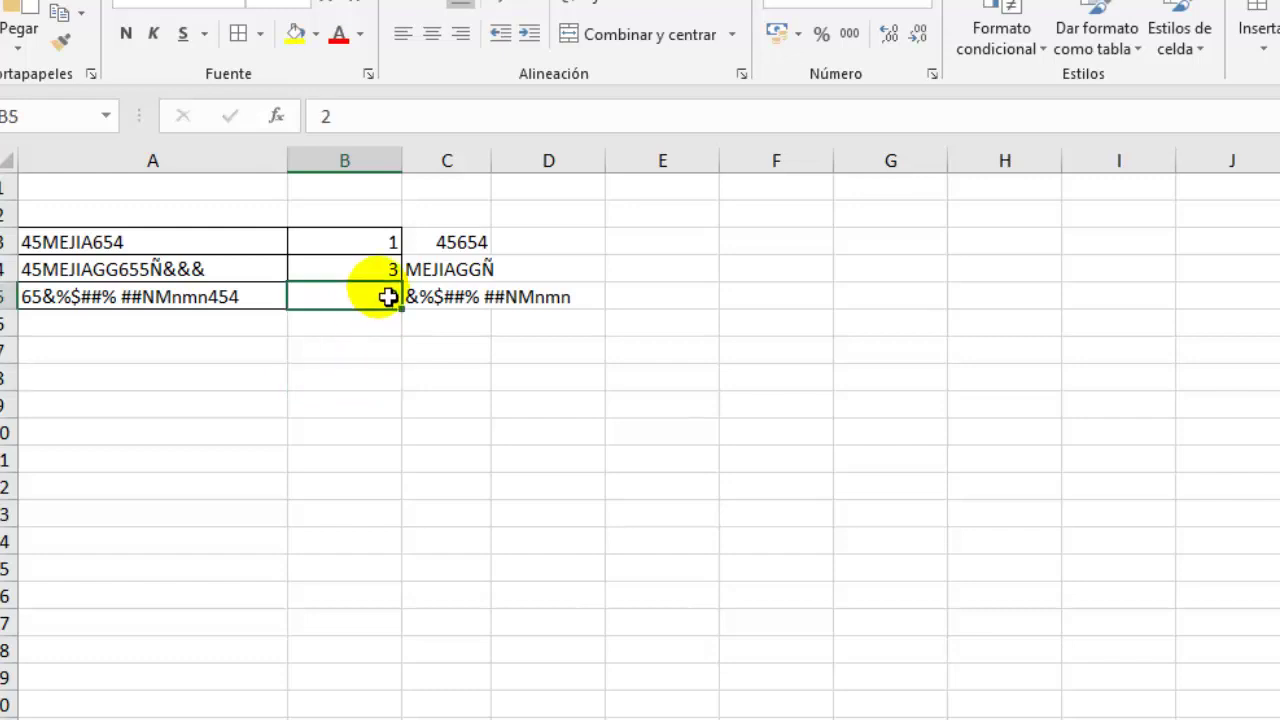
{"action": "type", "text": "3"}
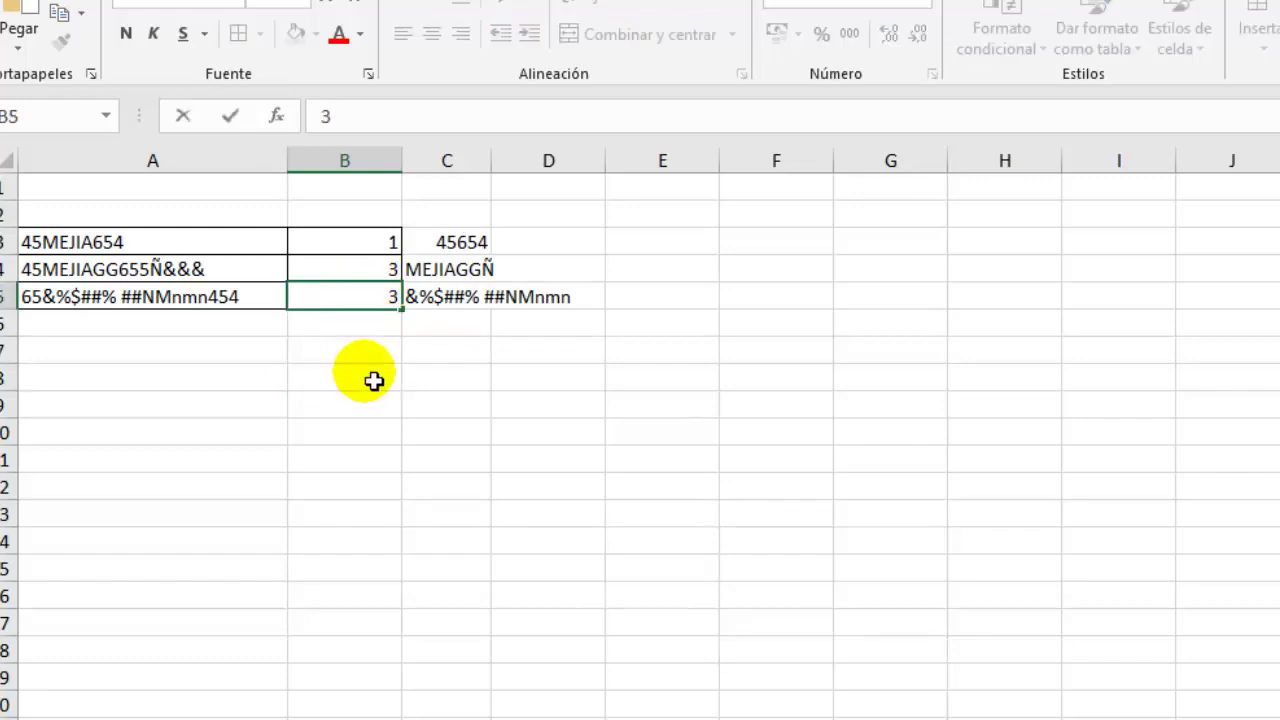
{"action": "left_click", "coordinate": [373, 381]}
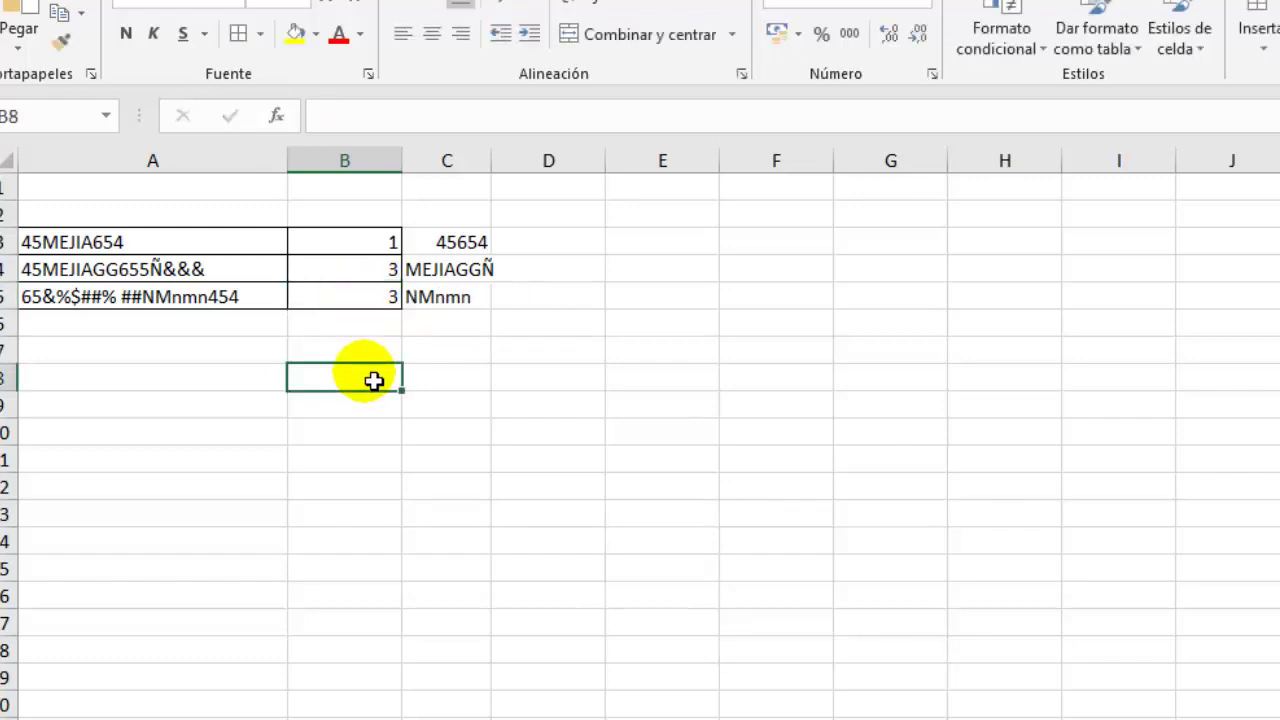
{"action": "left_click", "coordinate": [377, 431]}
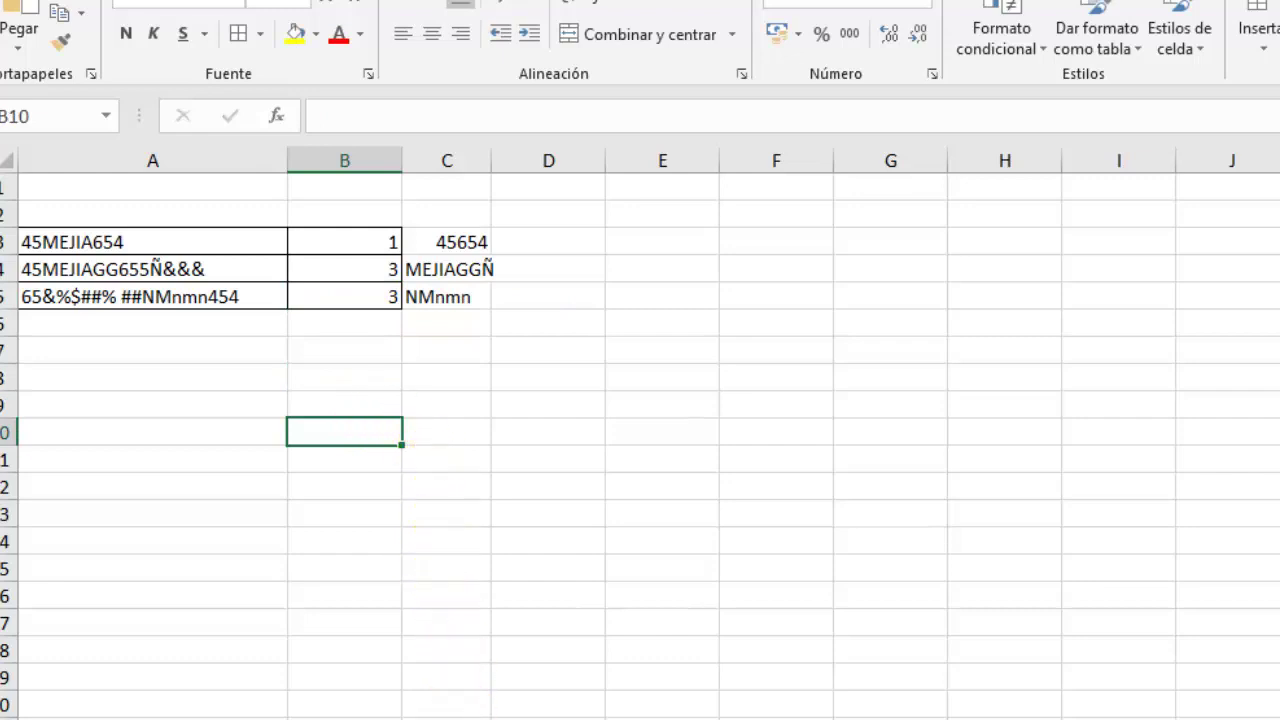
{"action": "left_click", "coordinate": [540, 515]}
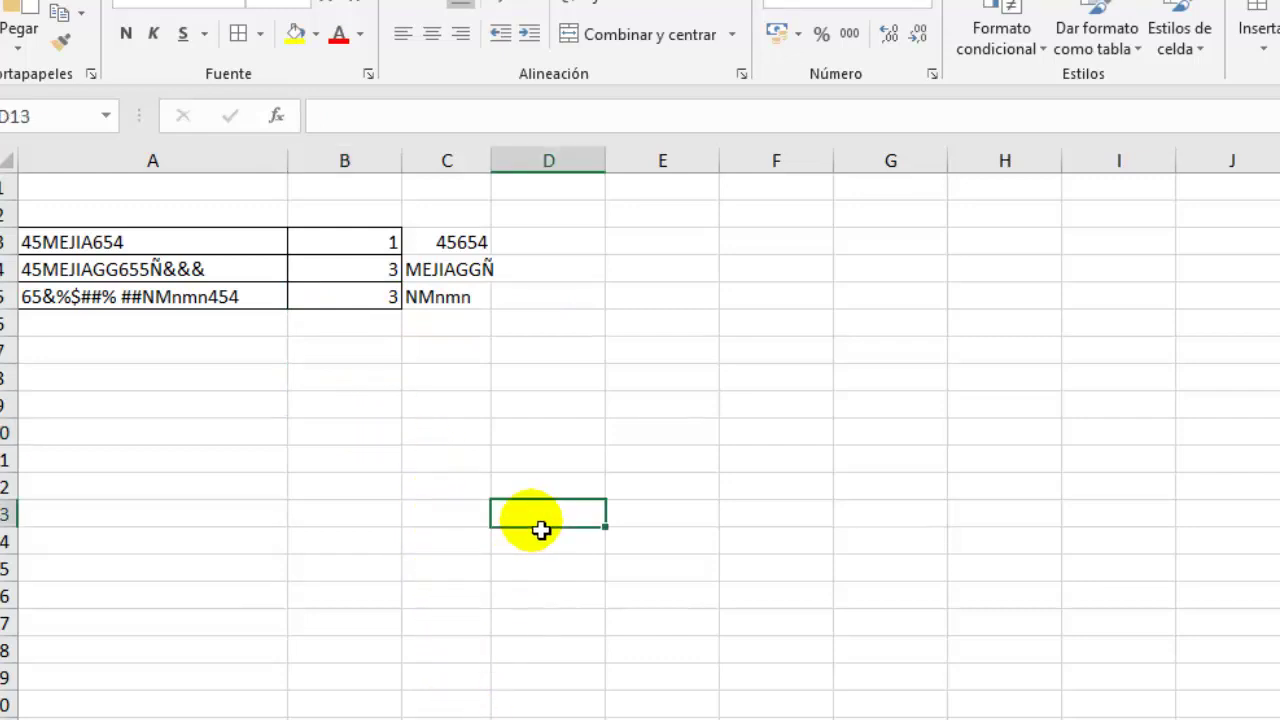